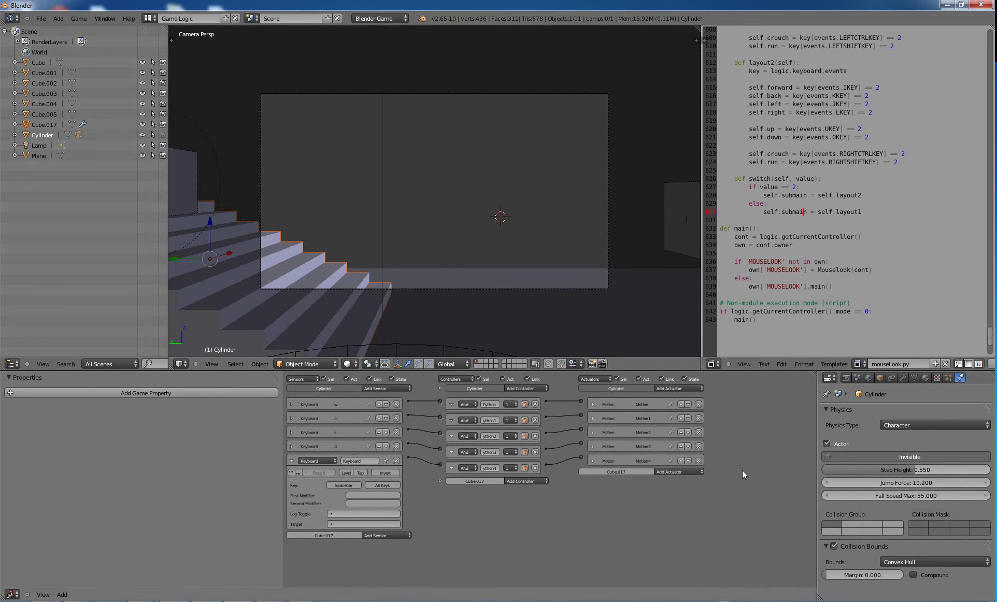
- Maximize the logic editor and narrow its game properties region to make room for the logic bricks
key(ctrl+Up)
scroll(306, 91, up, 9)
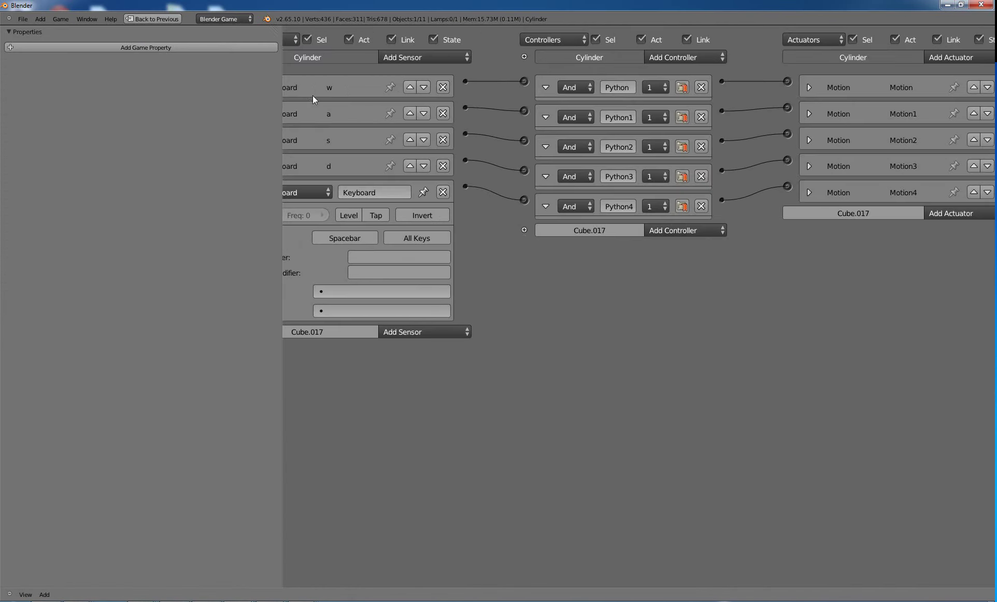
scroll(329, 128, down, 4)
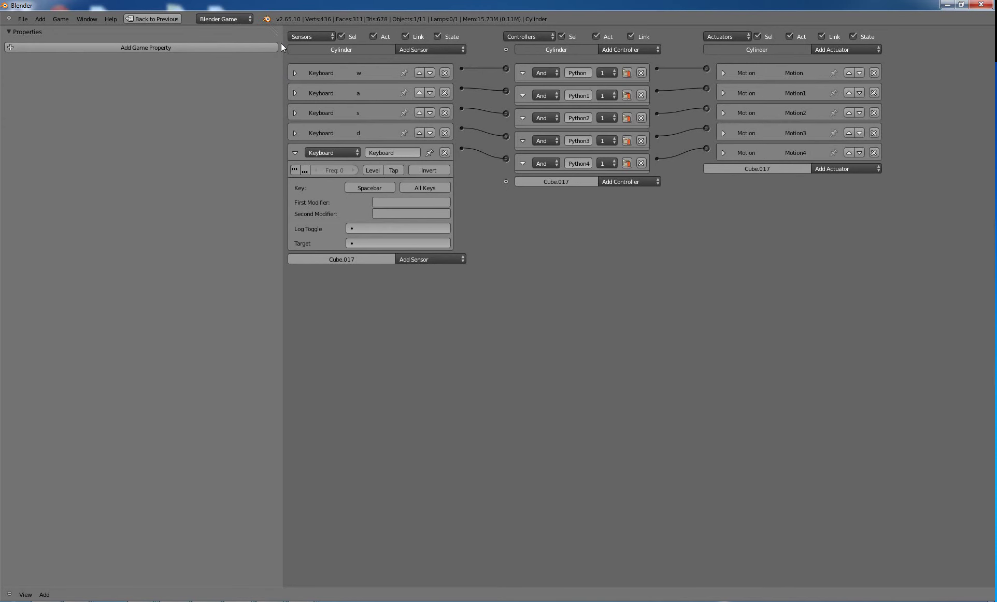
drag(280, 44, 150, 76)
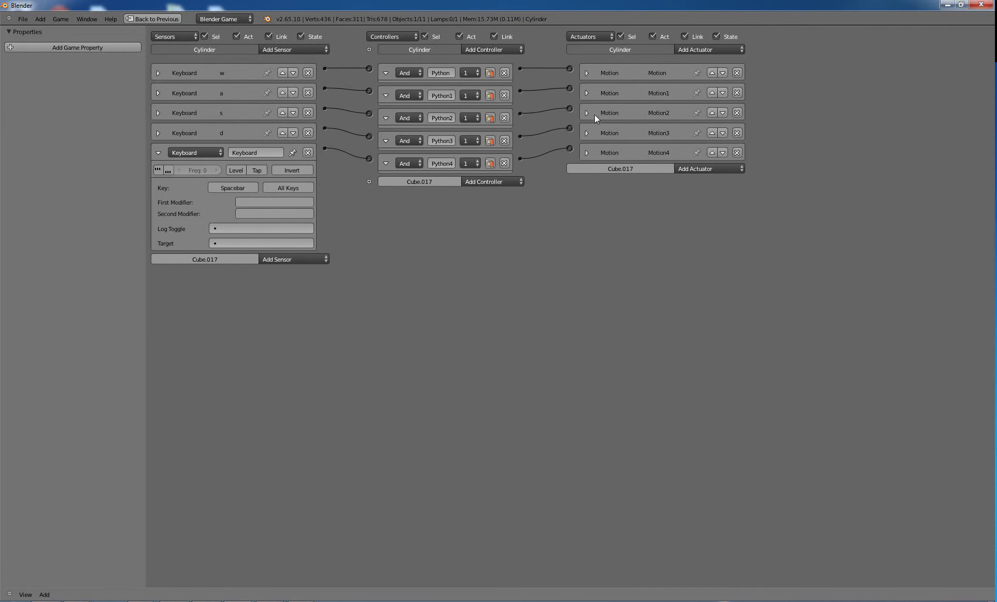
- Expand all five Motion actuators of the Cylinder to show their character motion settings
click(587, 153)
click(586, 133)
click(587, 112)
click(587, 93)
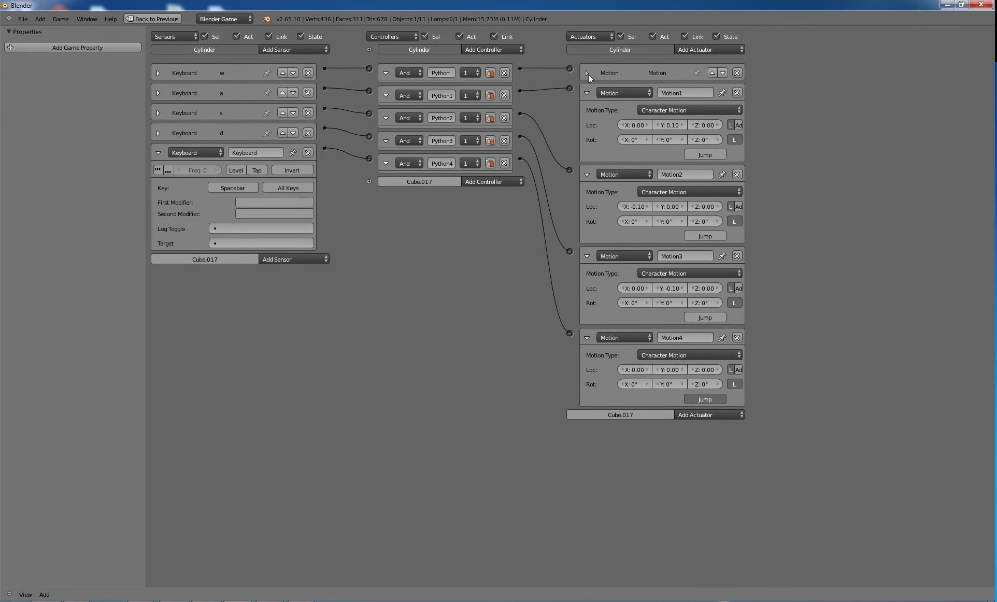
click(587, 73)
- Expand the d, s, a and w keyboard sensors of the Cylinder and restore the full screen layout
click(159, 133)
click(158, 113)
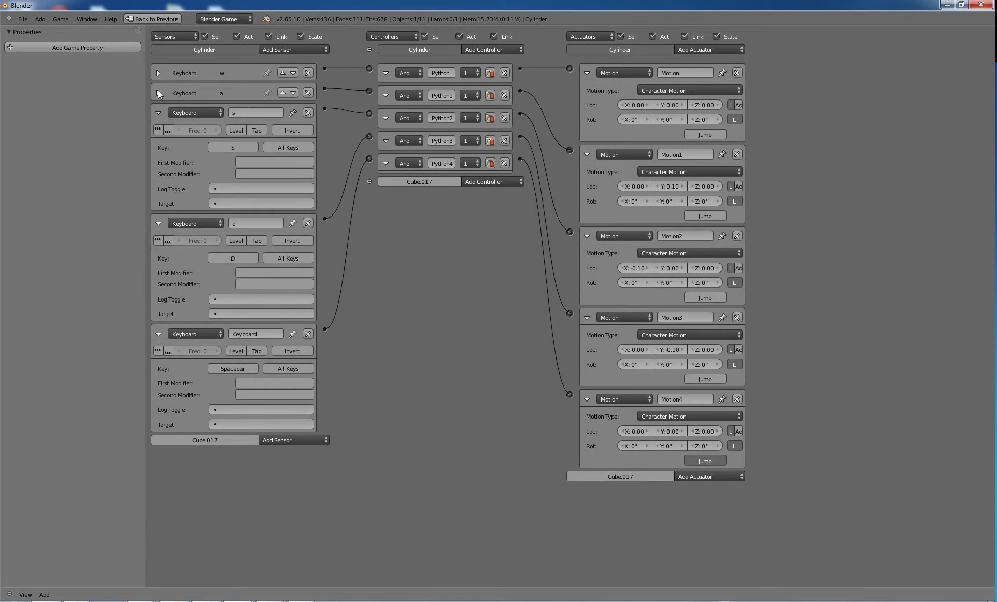
click(158, 92)
click(158, 73)
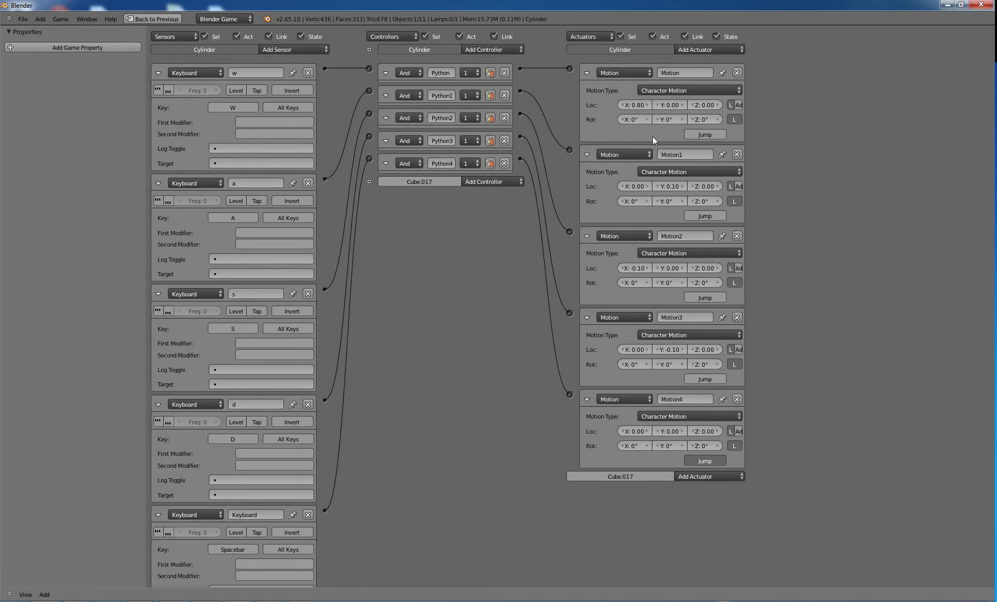
click(176, 21)
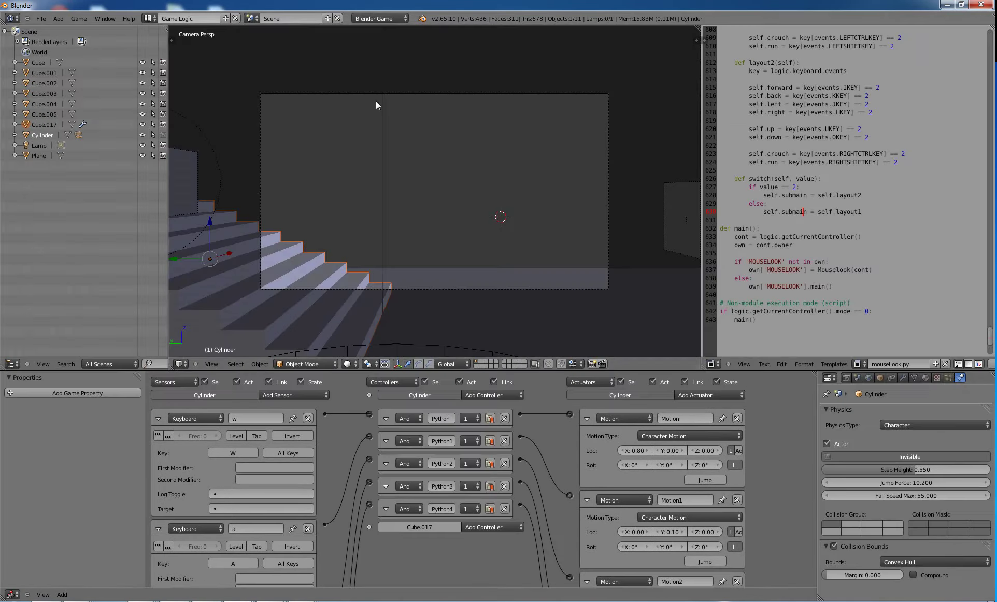
- Leave the camera view and examine the staircase, the cubes and the wireframe cylinder with its camera
click(518, 170)
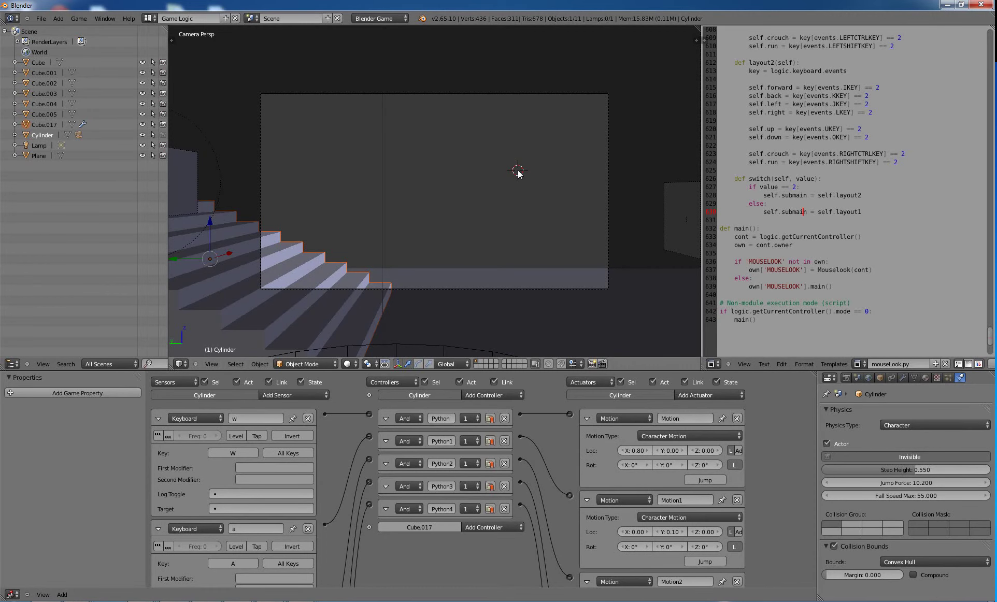
key(KP_0)
middle_drag(509, 155, 464, 40)
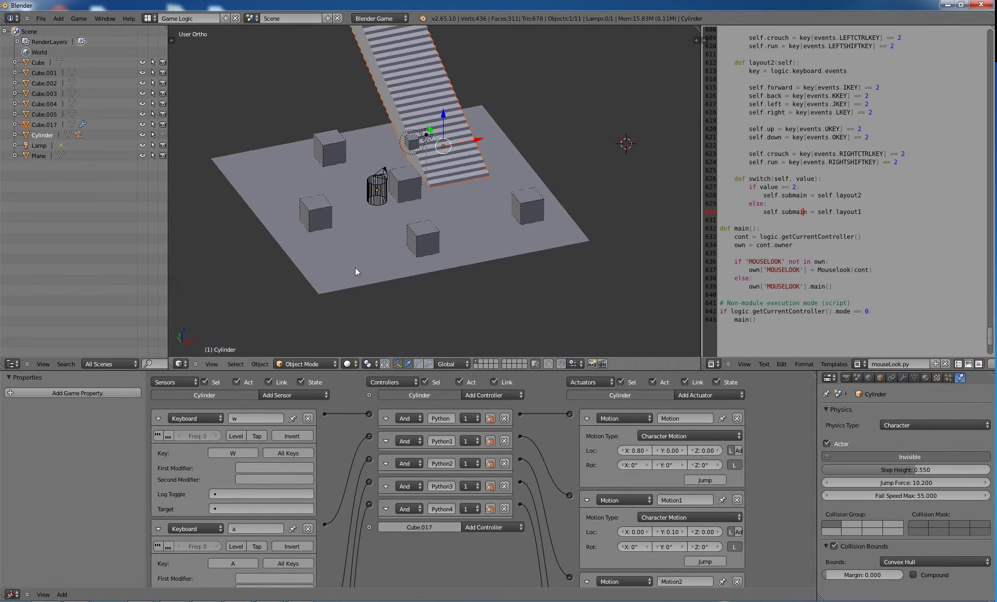
scroll(339, 228, up, 10)
shift+middle_drag(357, 247, 586, 325)
scroll(527, 276, down, 3)
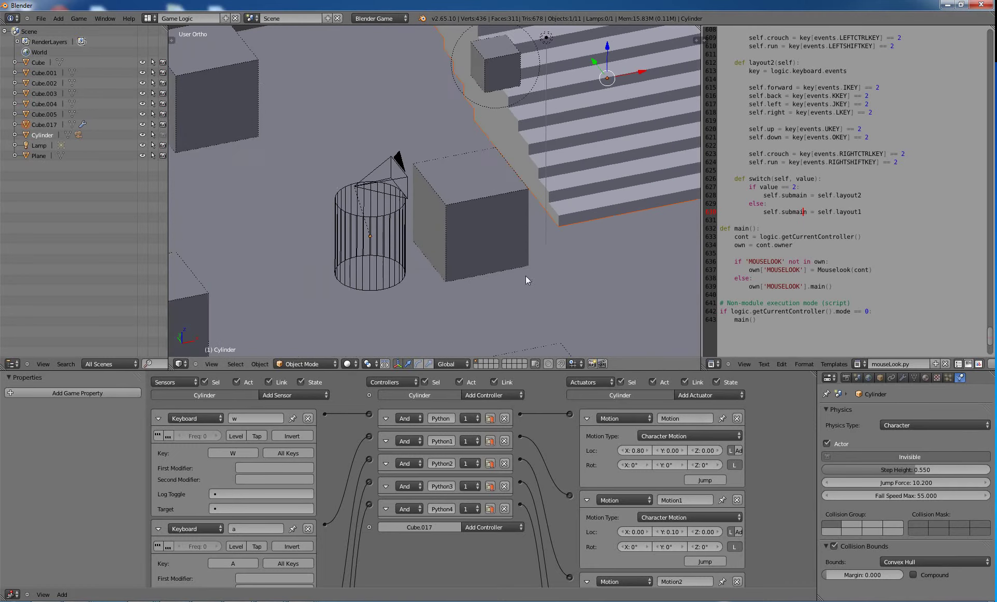
scroll(514, 248, down, 6)
middle_drag(541, 236, 651, 229)
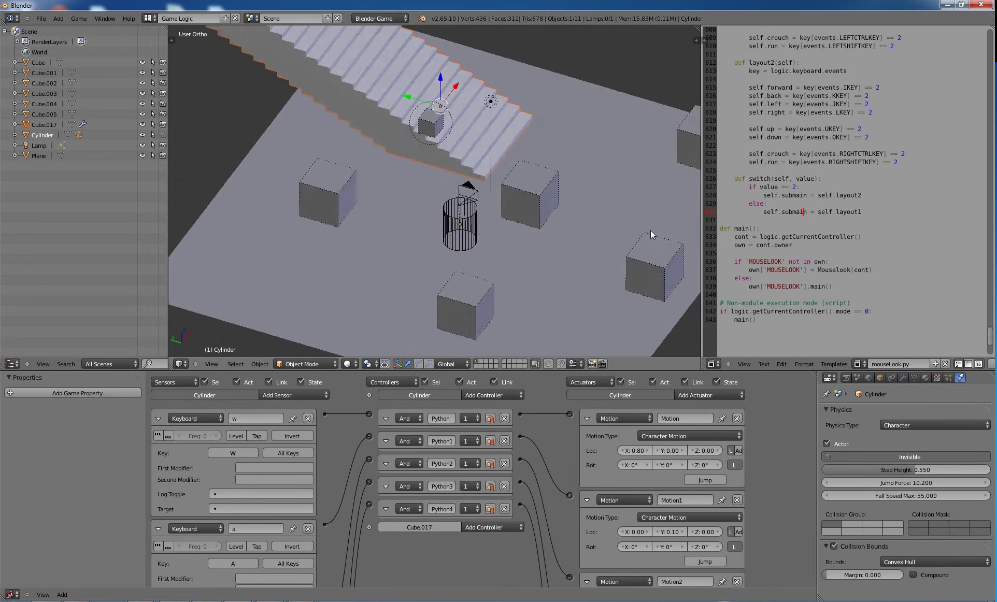
scroll(528, 225, up, 5)
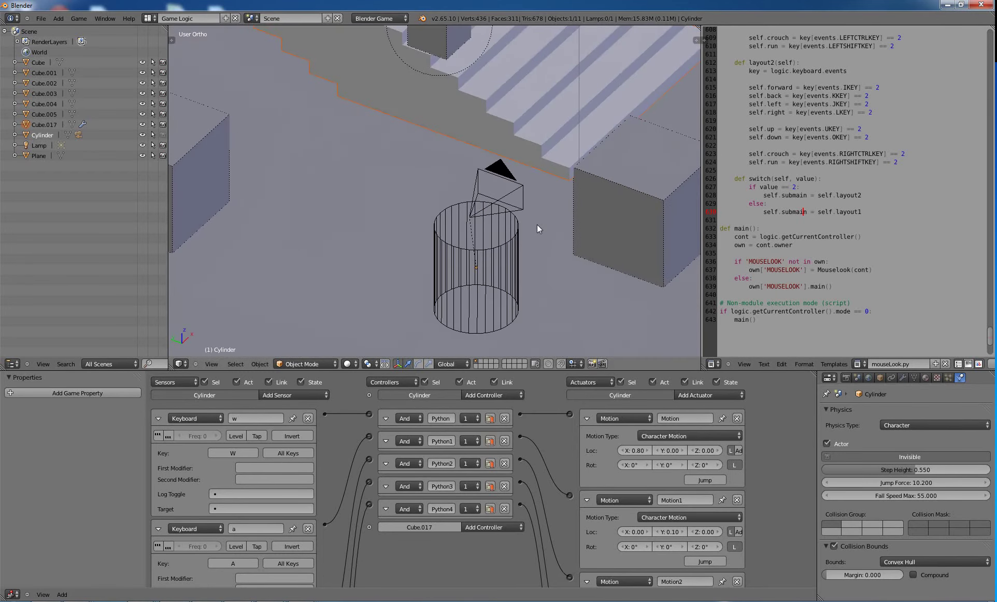
- Select the cylinder and inspect its object display settings and its physics settings
right_click(473, 275)
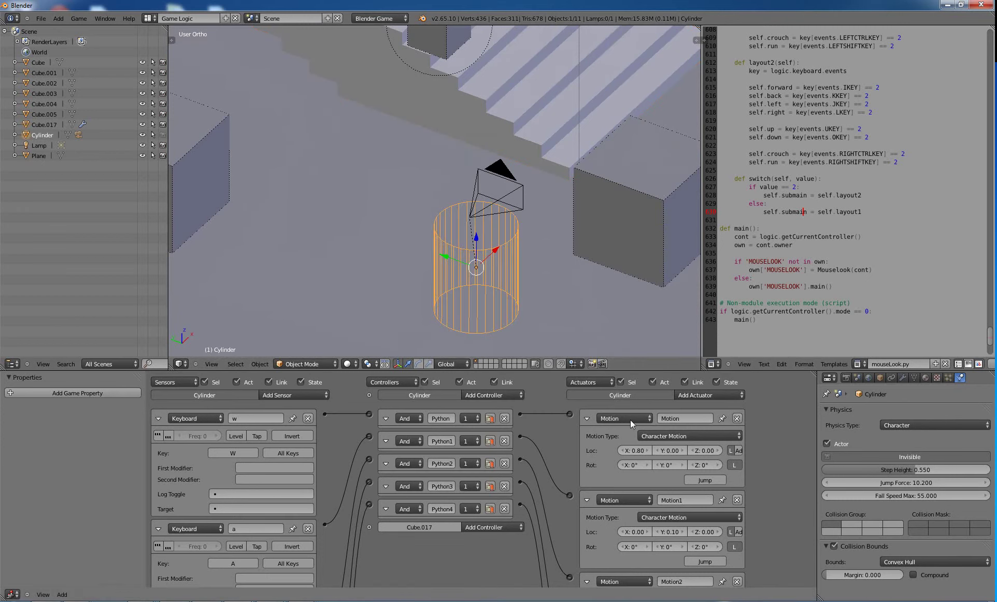
click(881, 378)
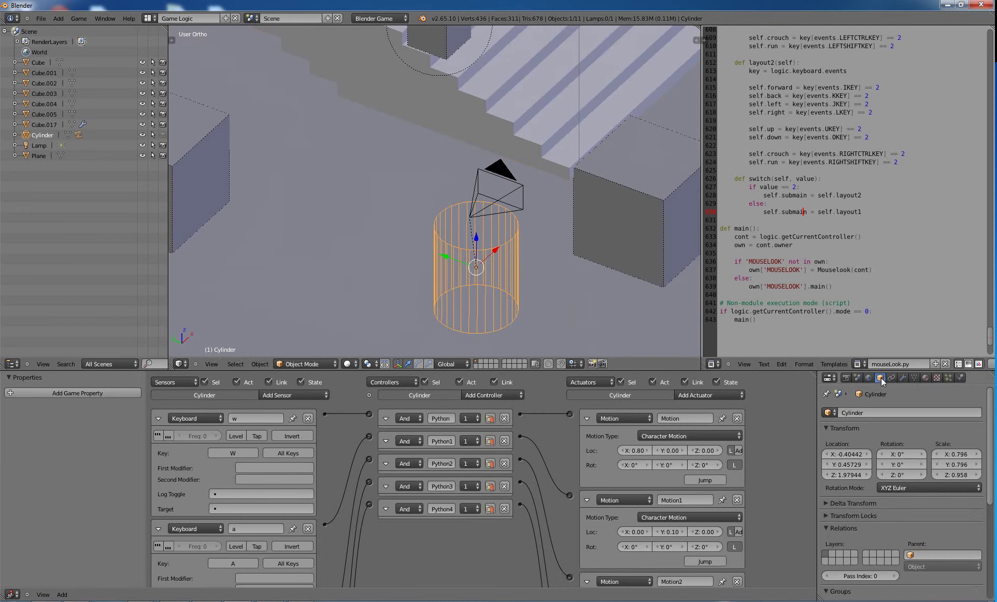
scroll(931, 424, down, 5)
scroll(930, 424, down, 3)
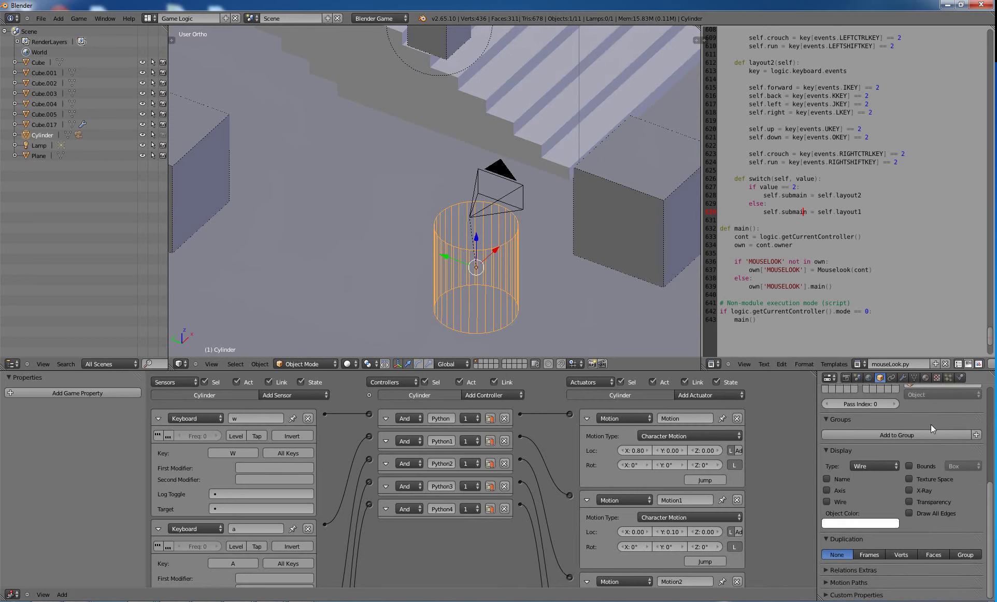
scroll(931, 424, up, 6)
scroll(931, 427, down, 6)
click(960, 378)
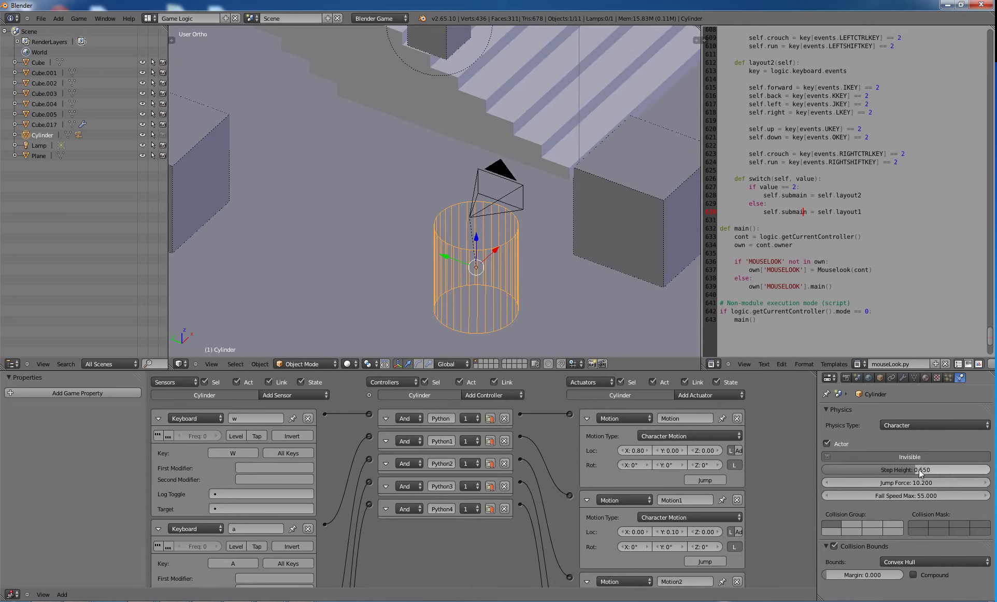
- Set the cylinder's character physics to a Jump Force of 60.676 and a Fall Speed Max of 51.712
ctrl+scroll(920, 470, down, 1)
scroll(538, 200, down, 4)
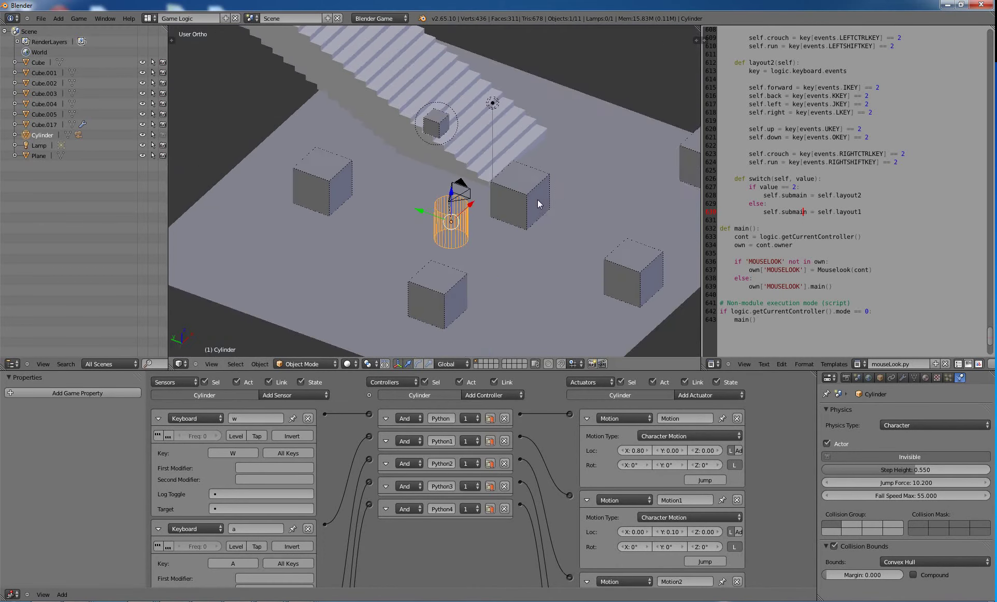
middle_drag(538, 200, 498, 215)
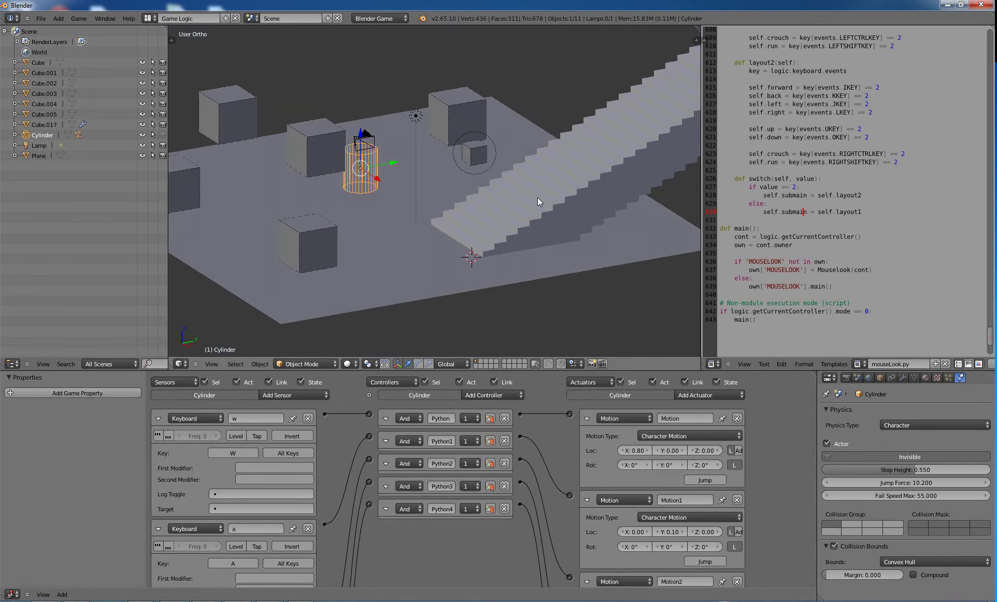
middle_drag(453, 240, 578, 267)
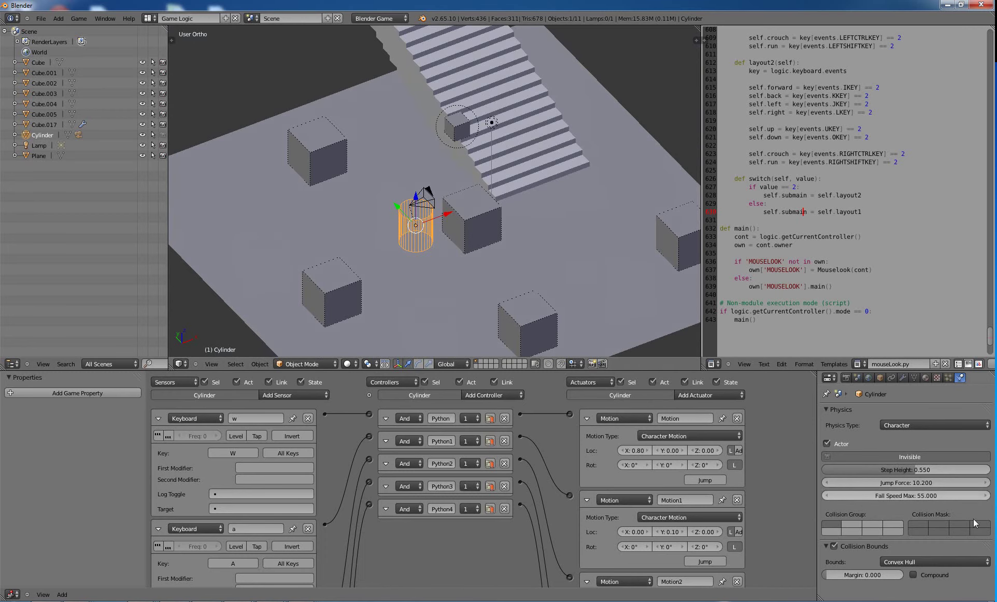
drag(876, 480, 979, 482)
mouse_move(970, 495)
mouse_down()
mouse_move(820, 483)
mouse_move(995, 494)
mouse_move(968, 496)
mouse_up()
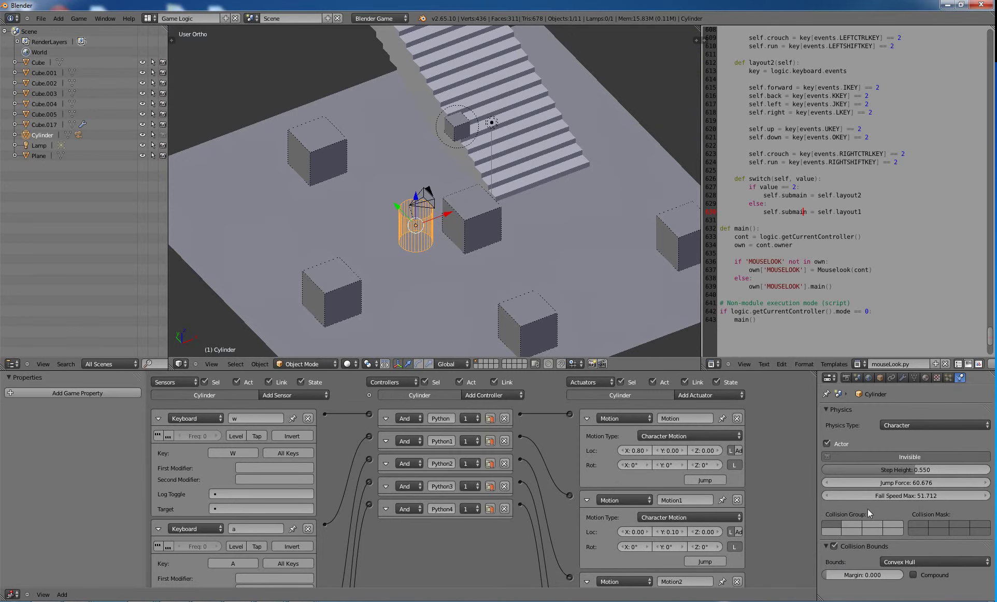
- Select four cubes on the plane and the camera one after another to inspect their physics and logic setups
right_click(493, 225)
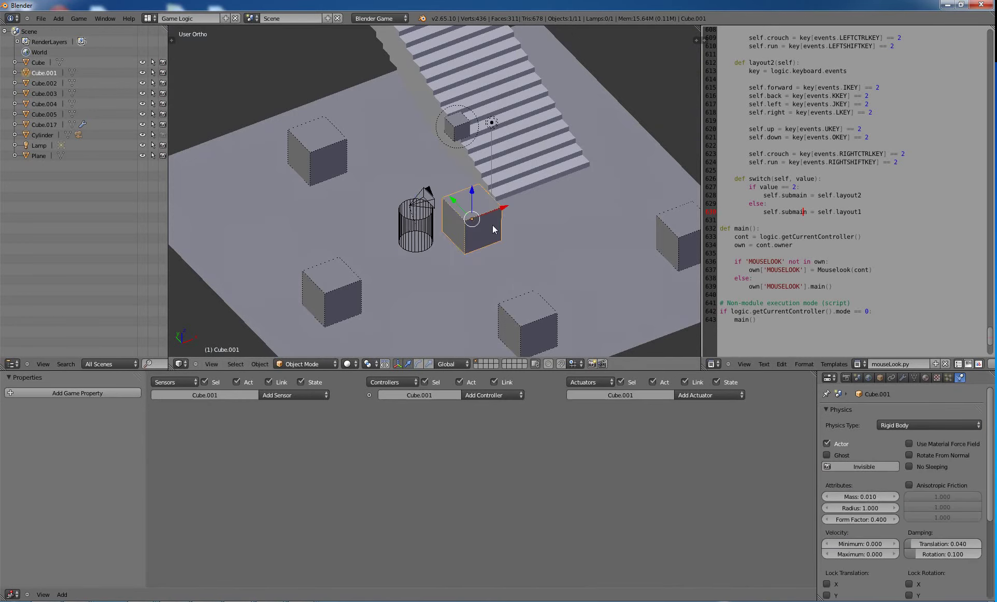
right_click(545, 334)
right_click(346, 288)
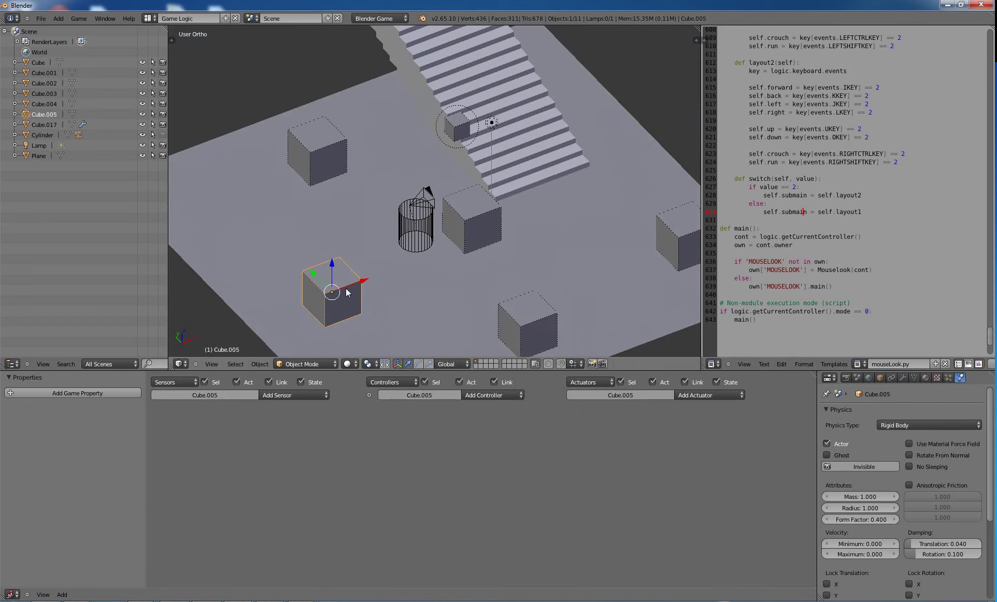
right_click(322, 158)
right_click(427, 200)
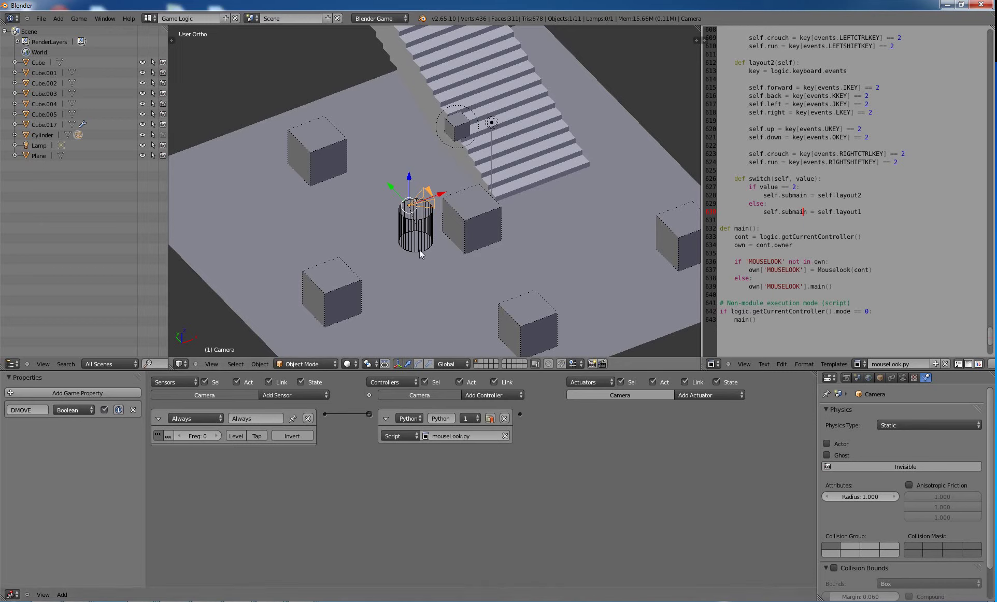
- Examine the Controls class and the header of the mouseLook.py script
scroll(421, 251, down, 1)
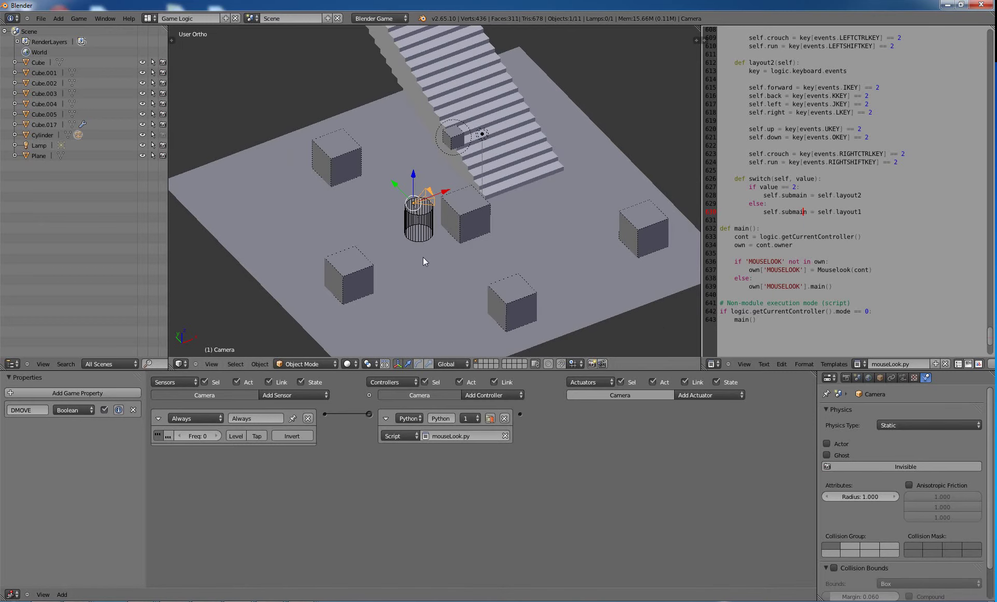
scroll(879, 316, up, 15)
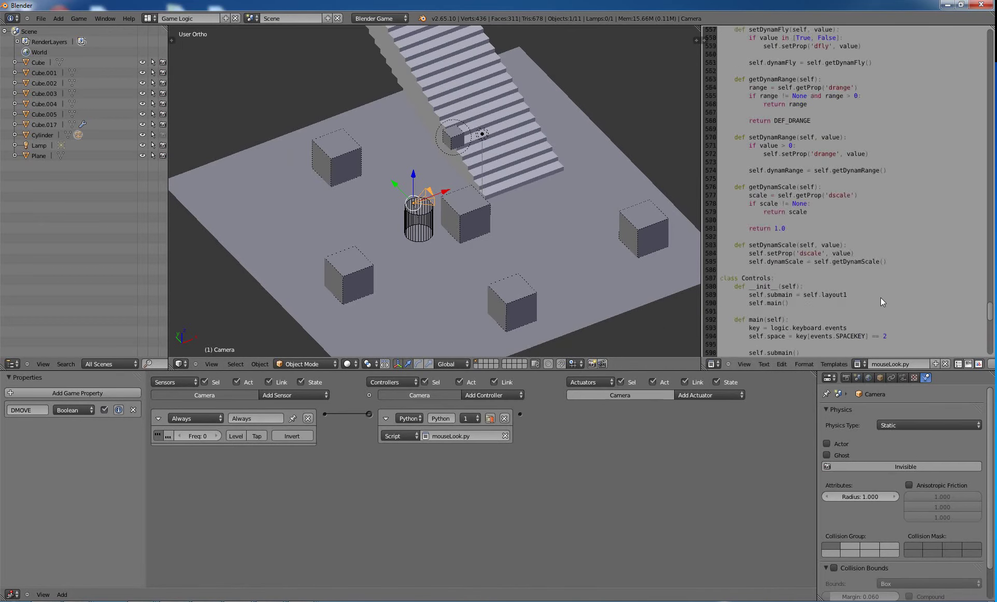
scroll(879, 301, down, 9)
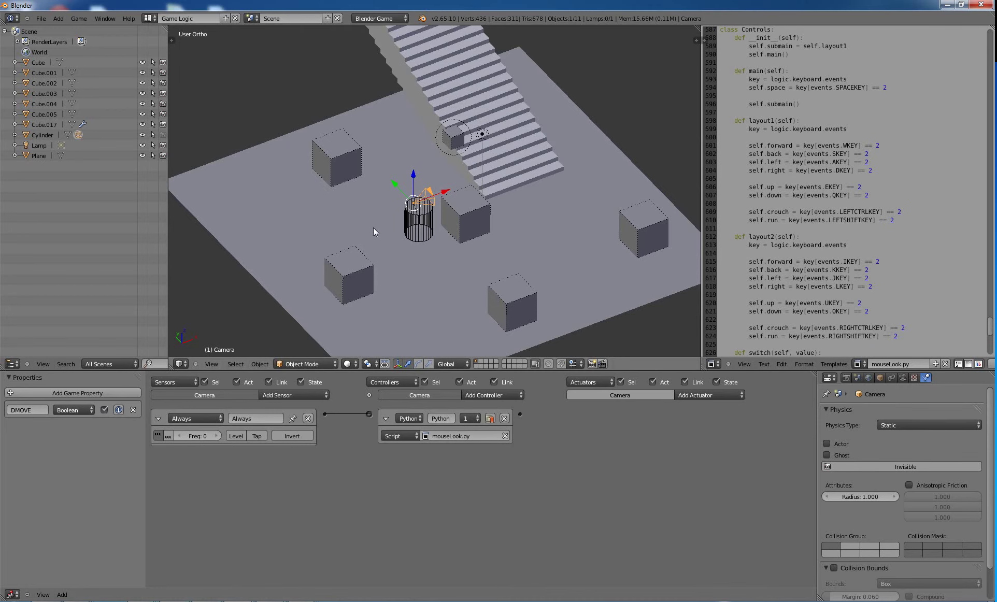
drag(990, 331, 967, 35)
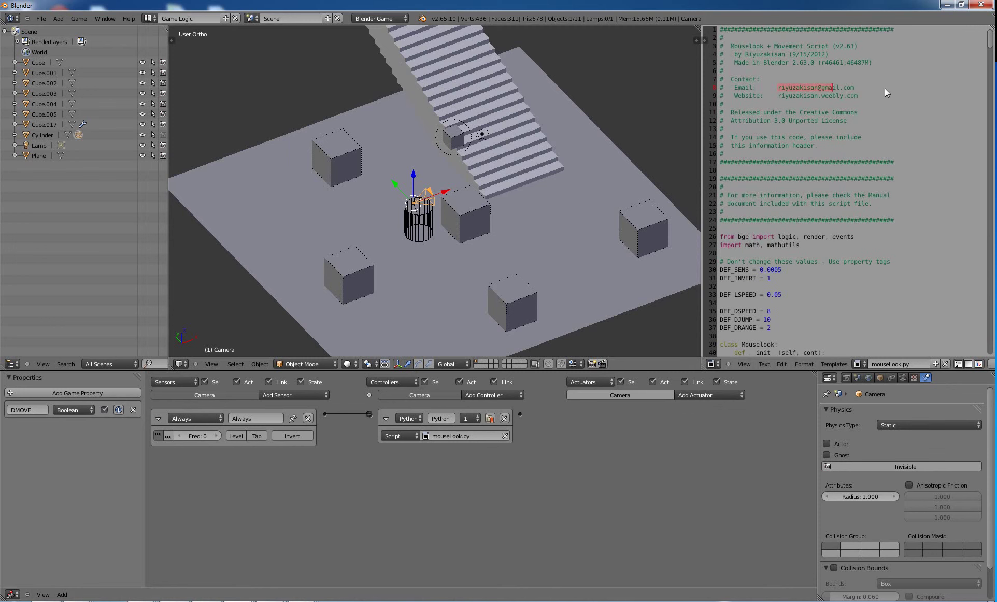
click(788, 104)
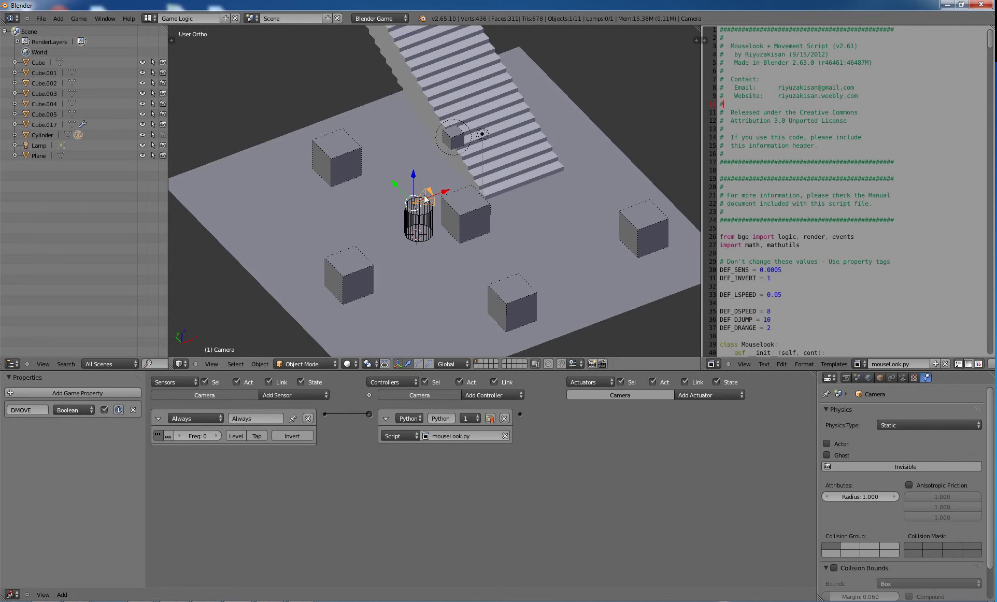
- Select the cylinder, review its logic bricks in the maximized editor, and restore the layout
right_click(428, 229)
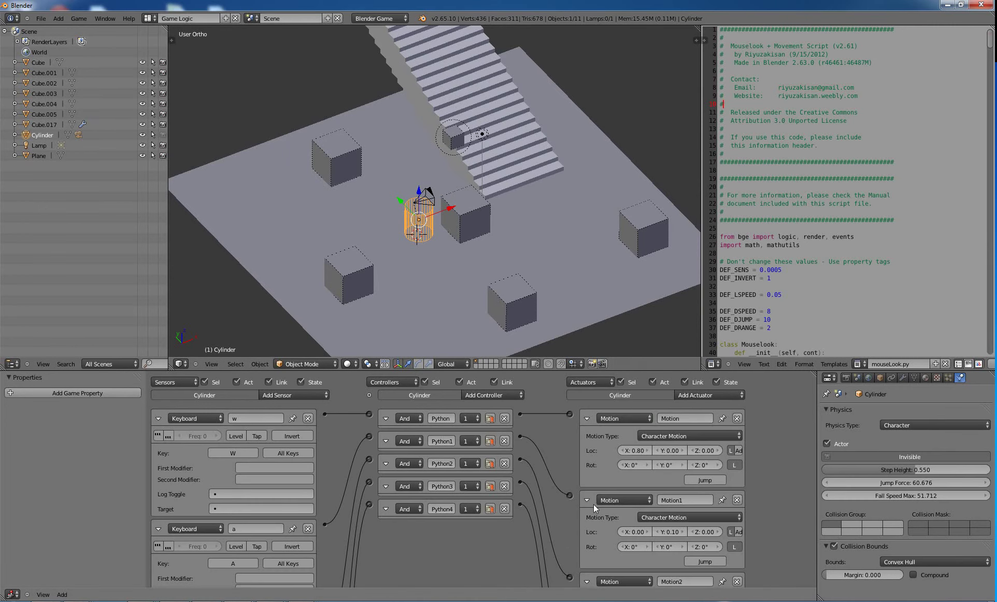
key(ctrl+Up)
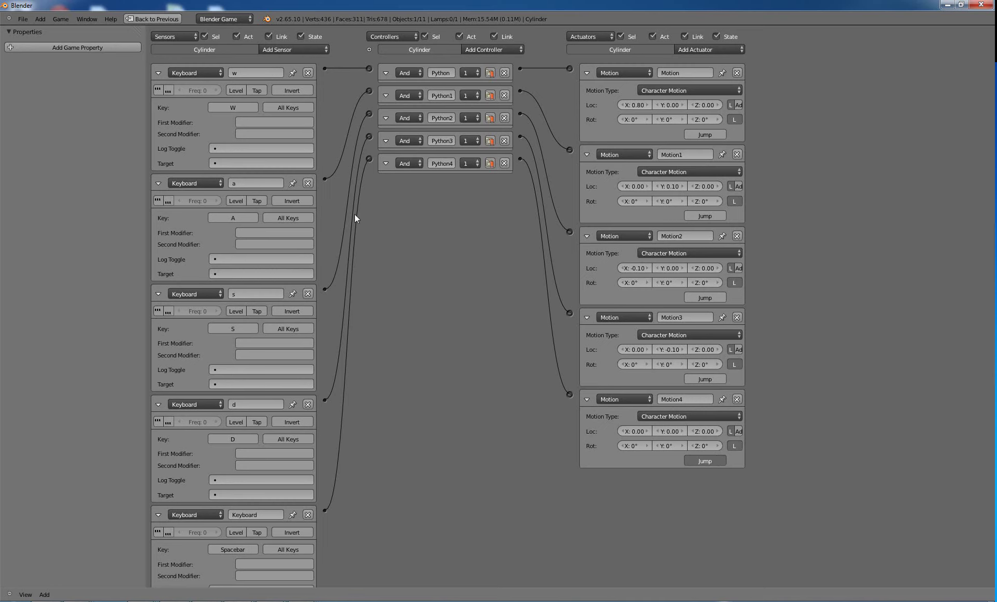
click(153, 18)
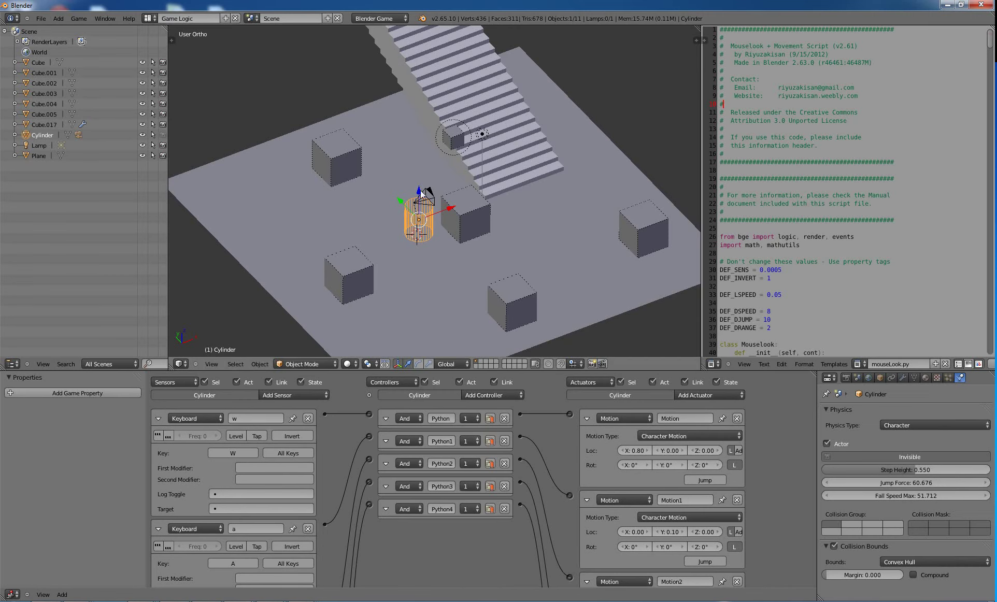
- Run the game from the camera view, test walking, strafing and jumping among the cubes, and end the game
key(KP_0)
key(p)
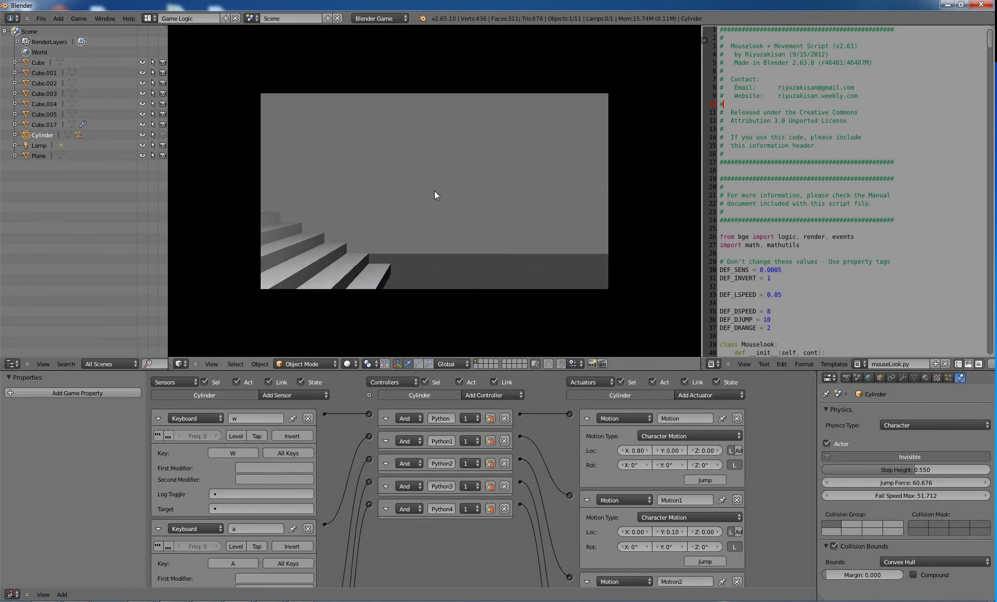
key(w)
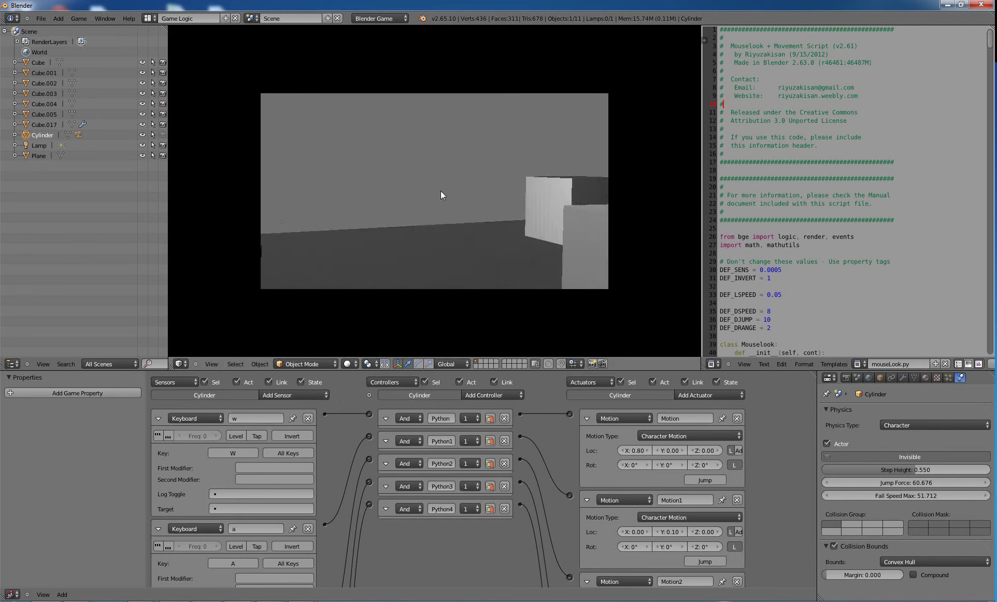
key(w)
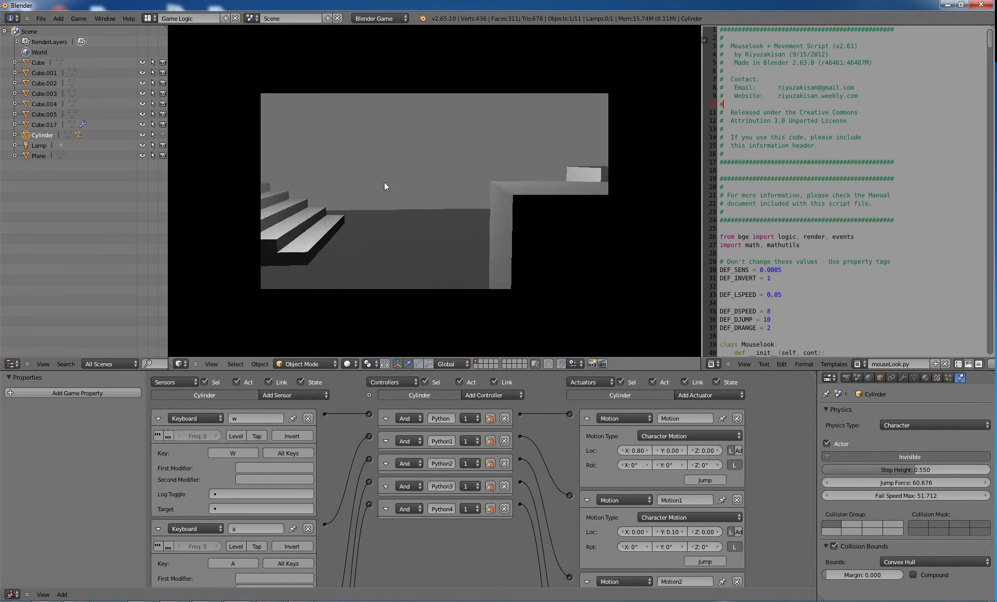
key(w)
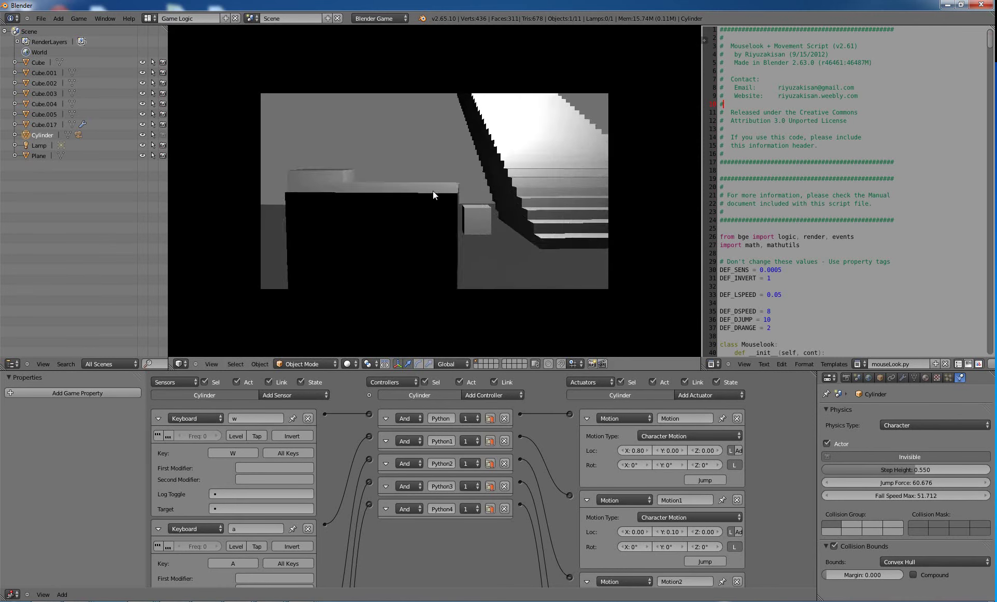
key(a)
key(w)
key(space)
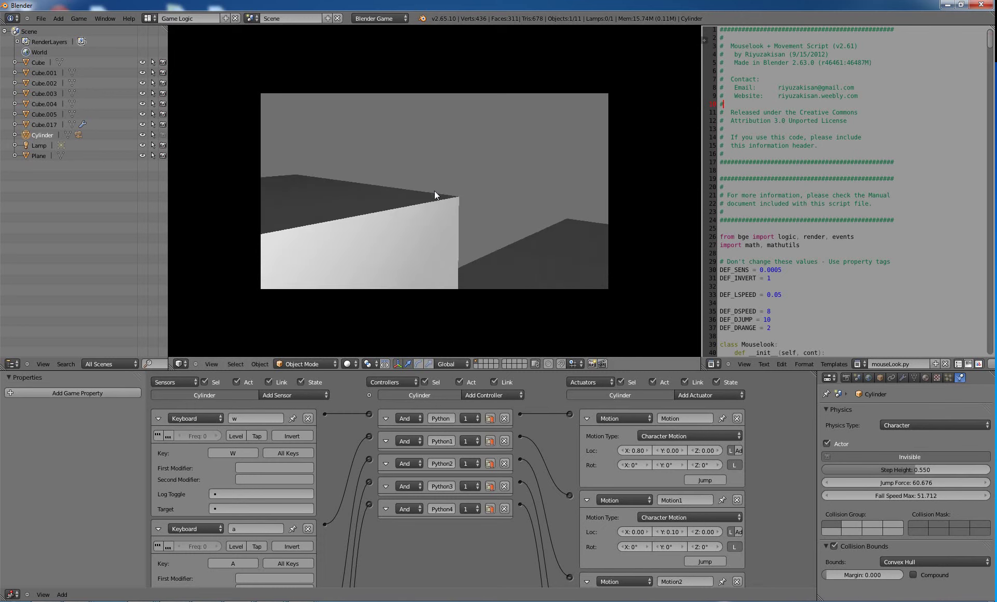
key(w)
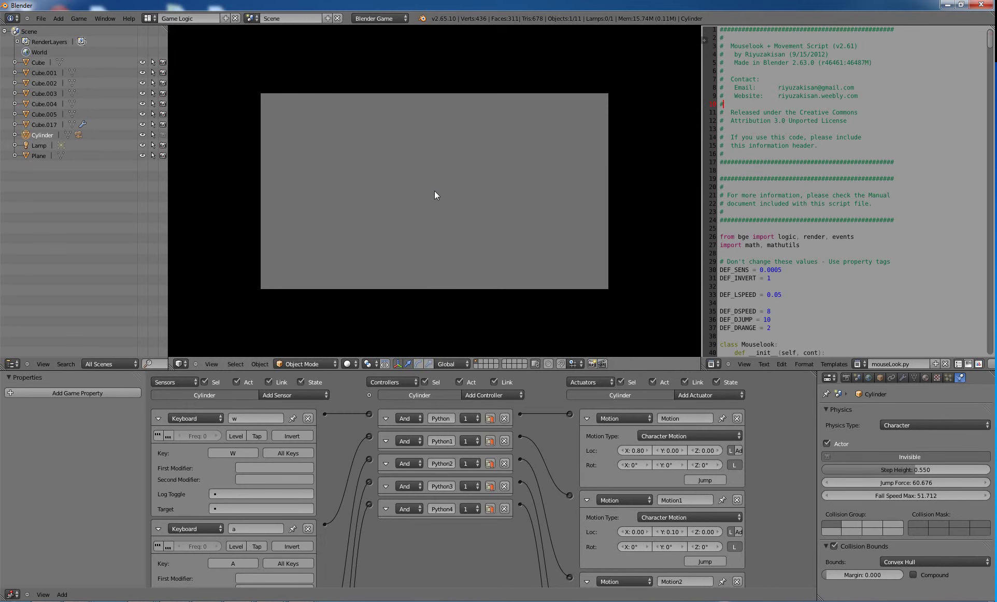
key(Escape)
- Play the game again, walk toward the cubes, test one jump while moving, and stop the game
key(p)
key(w)
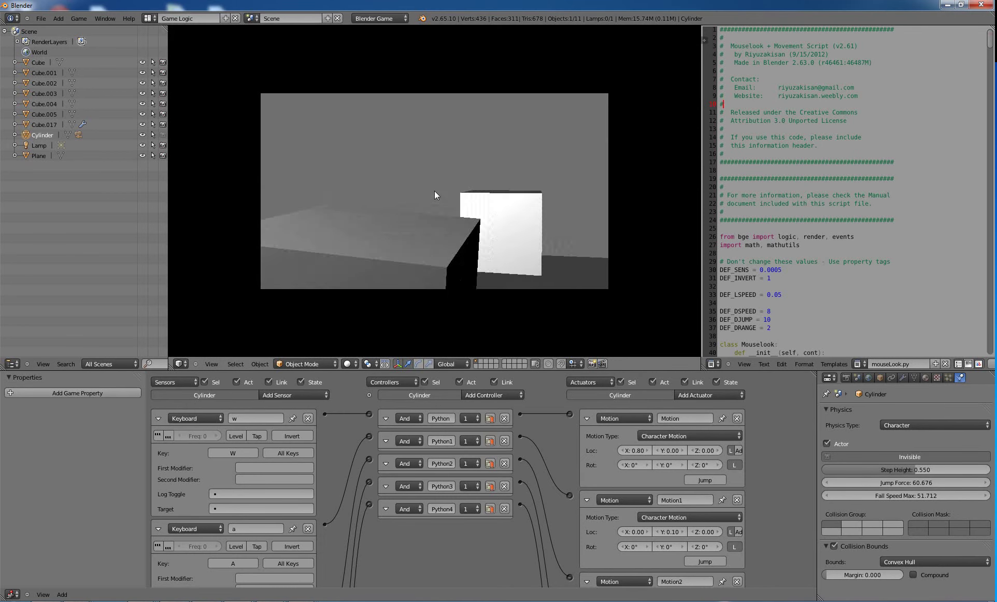
key(w)
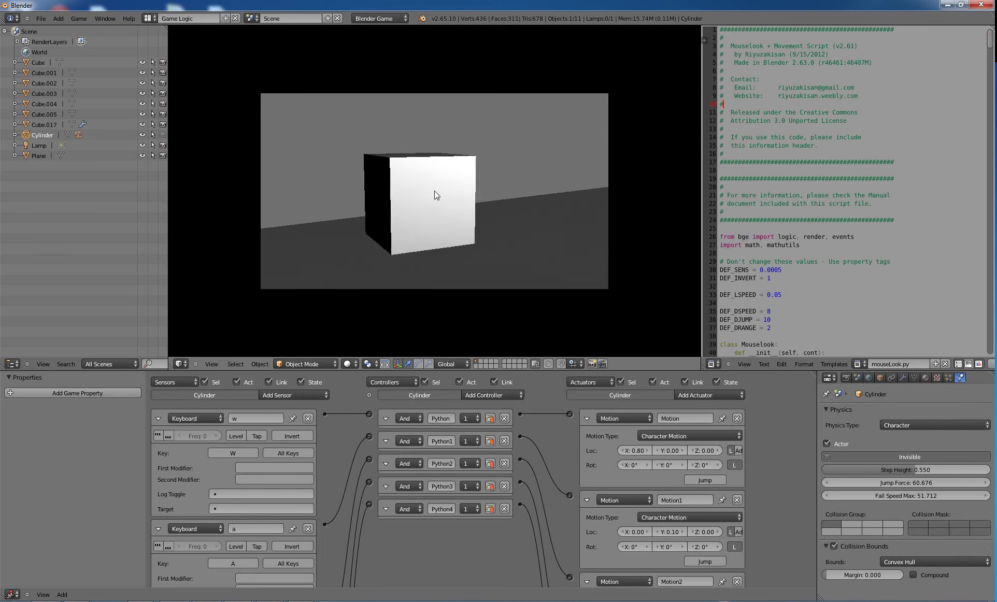
key(w)
key(space)
key(w)
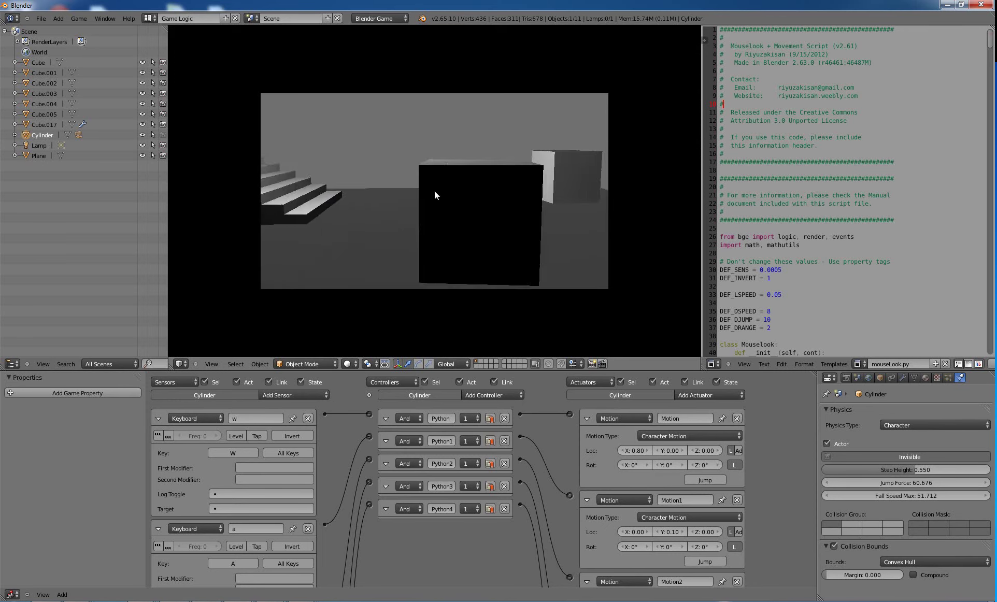
key(w)
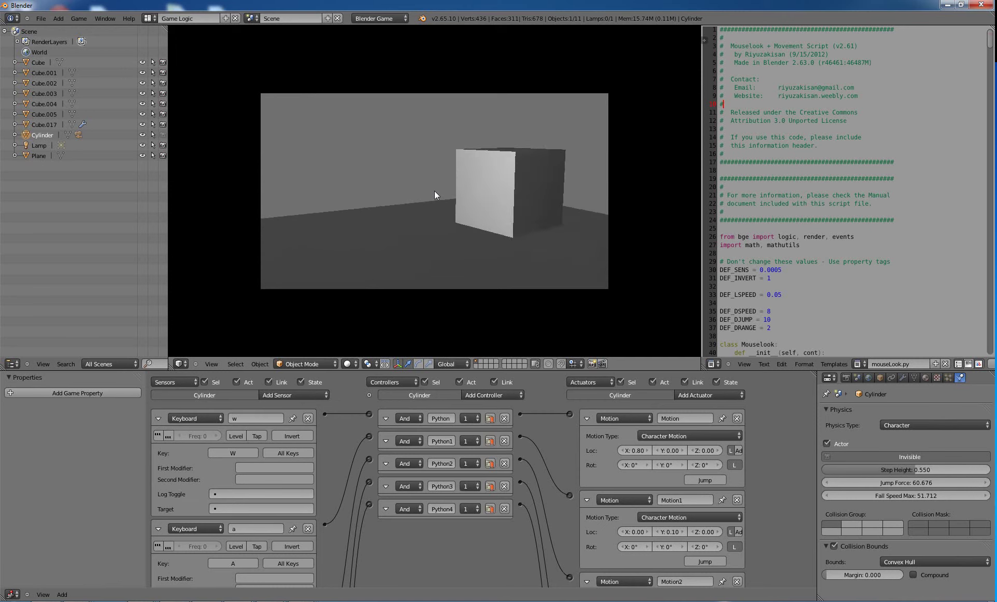
key(w)
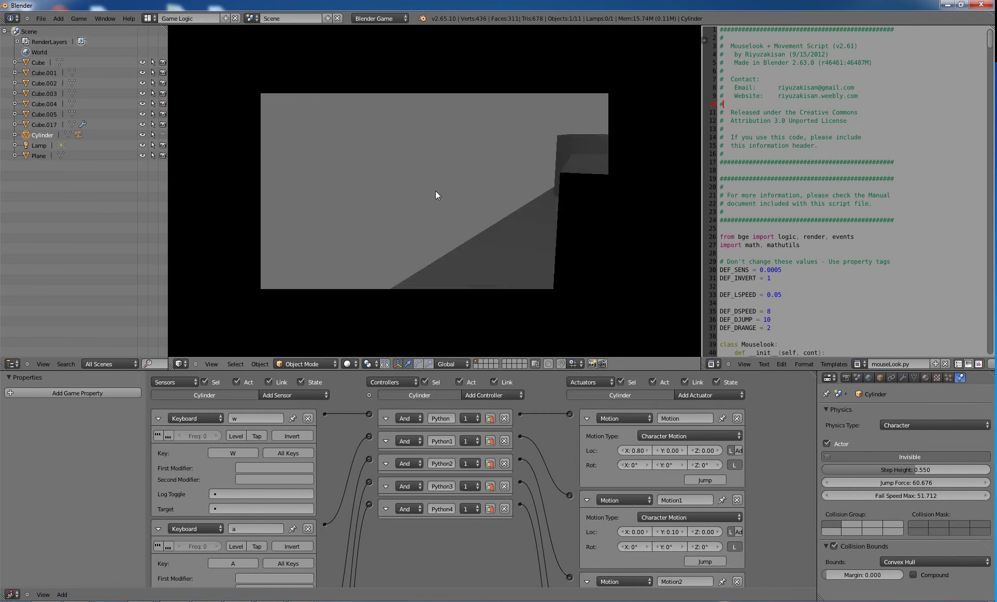
key(Escape)
- Replay the game, strafe right, test two jumps at the cubes while moving forward, and exit the game
key(p)
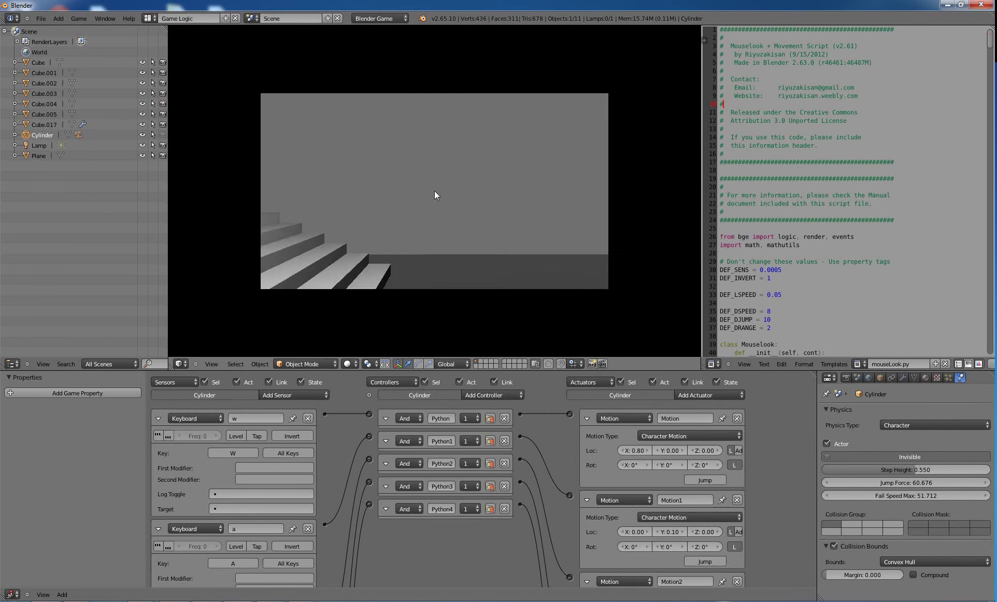
key(d)
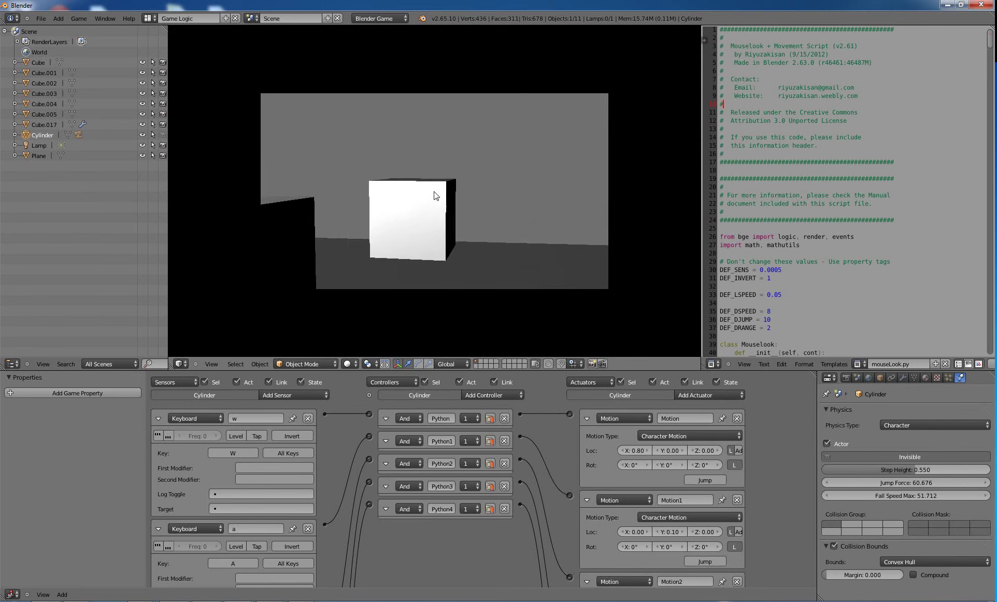
key(w)
key(space)
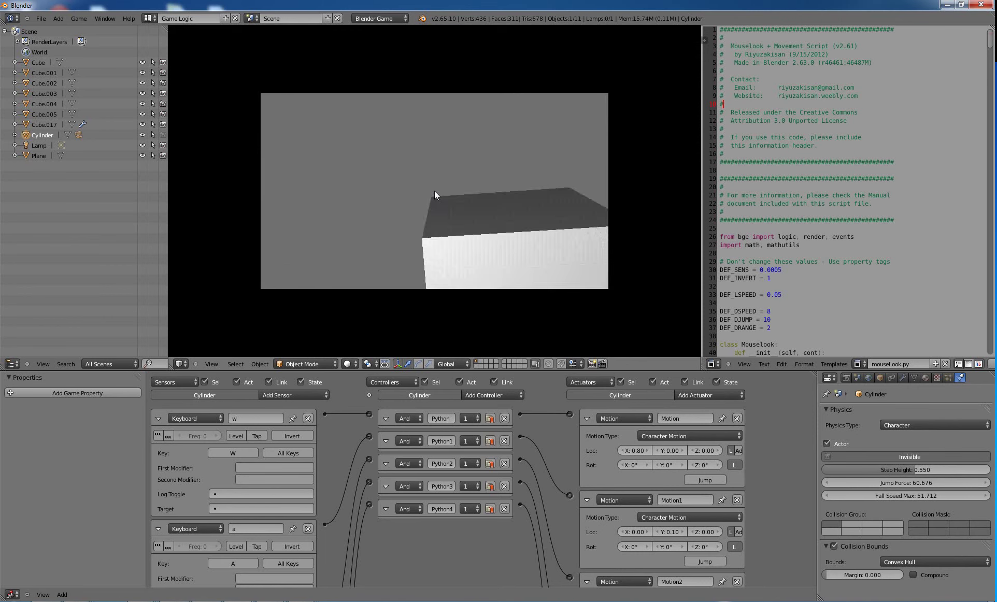
key(w)
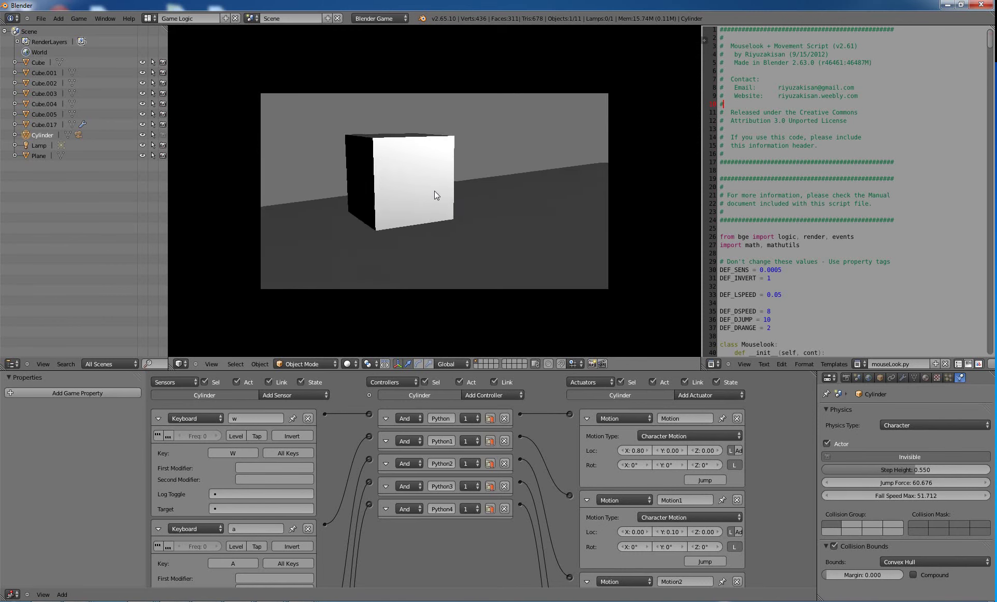
key(space)
key(w)
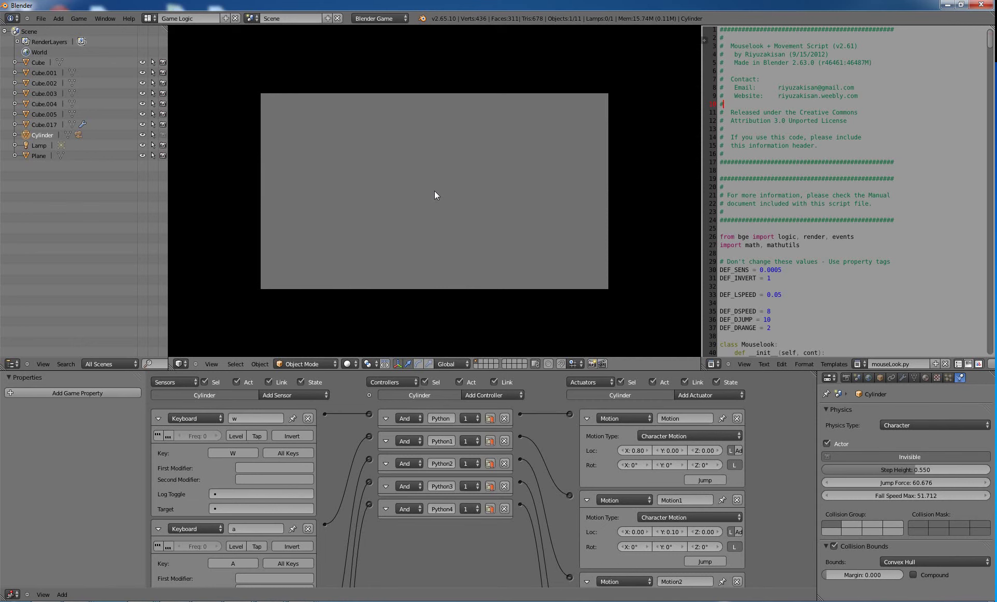
key(Escape)
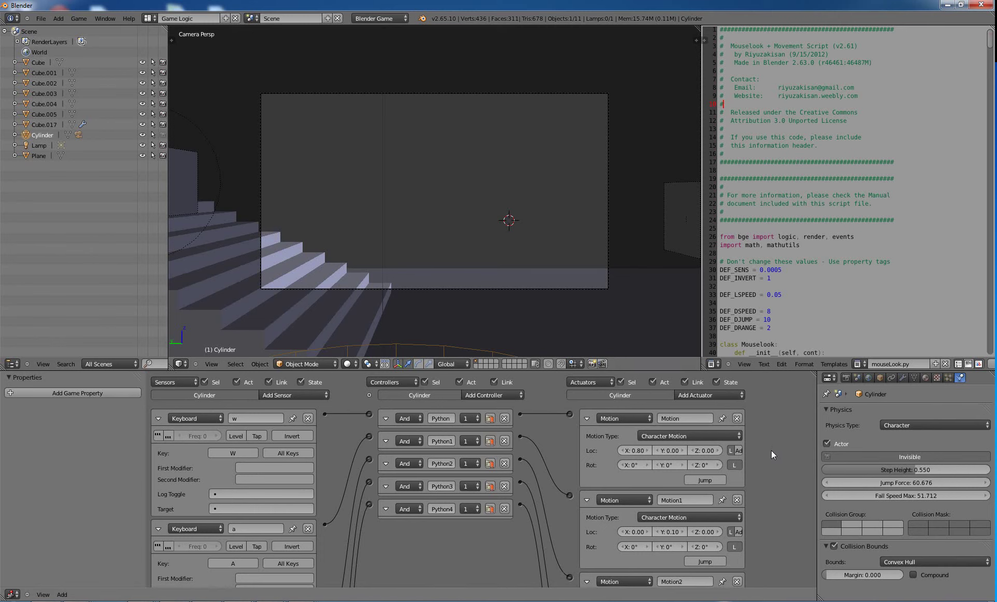
- Play the game and walk the character into the staircase to test stair climbing, then end the game
scroll(771, 452, down, 3)
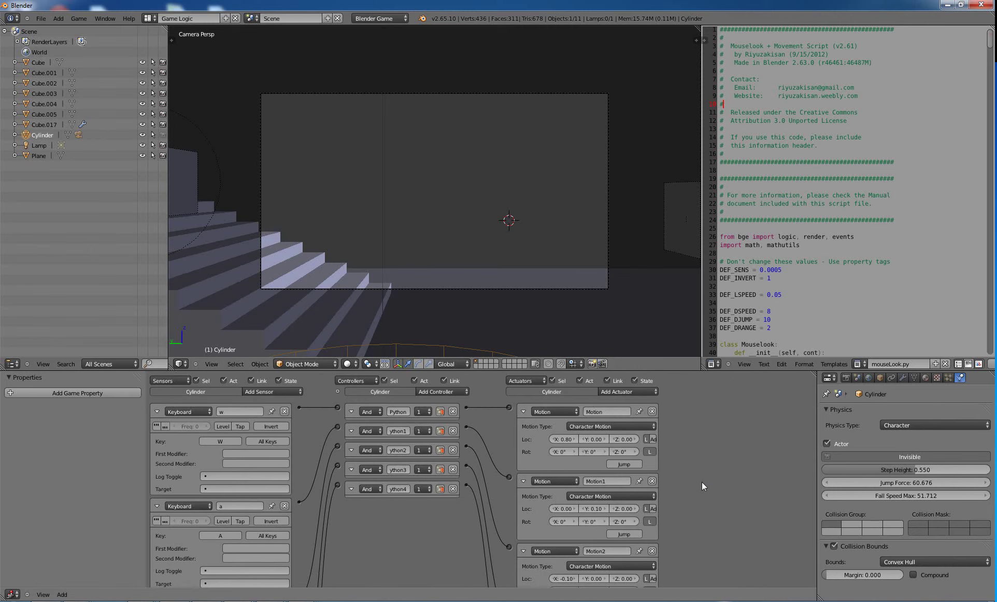
click(630, 246)
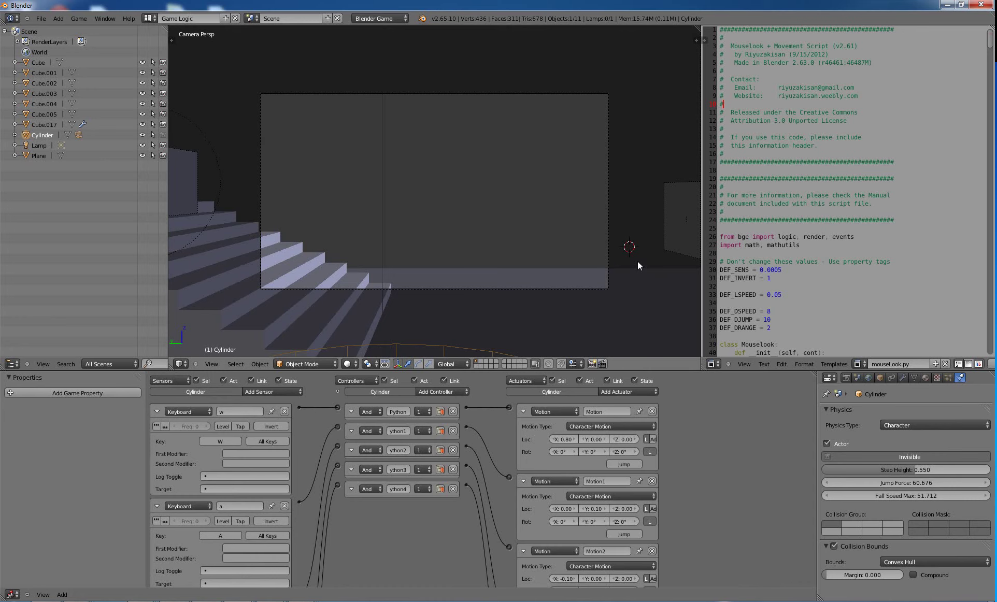
key(p)
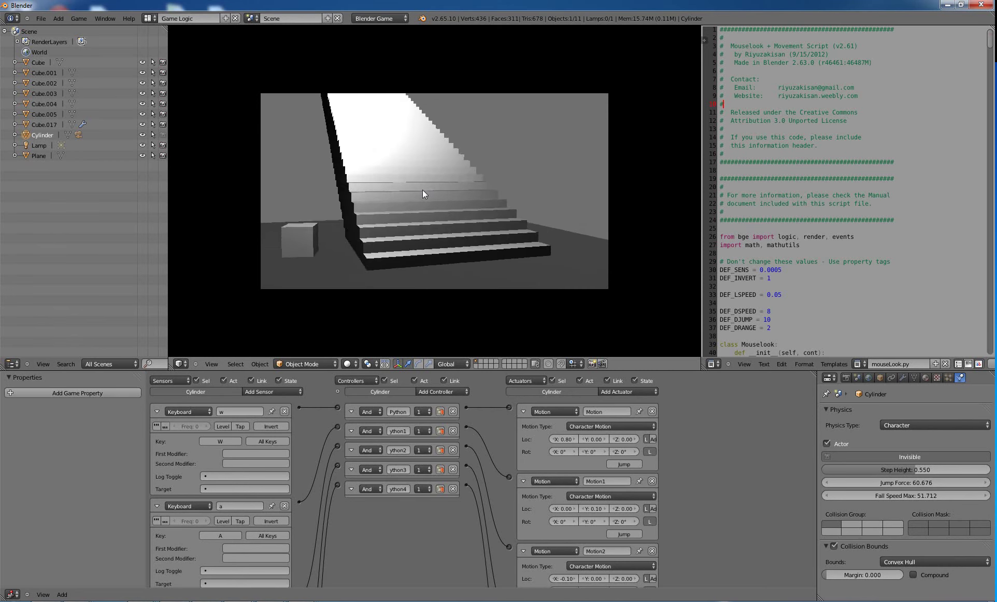
key(w)
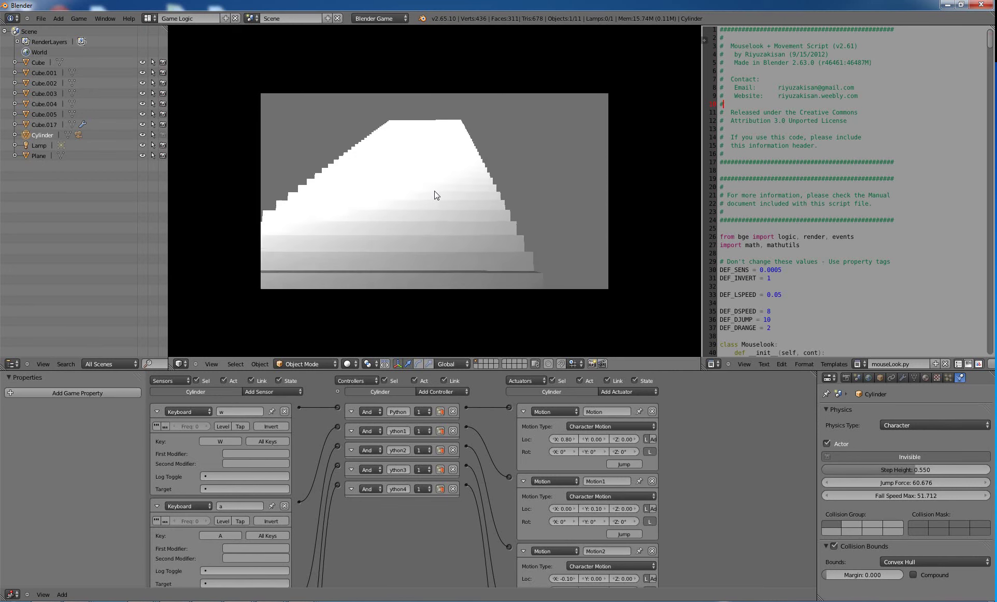
key(Escape)
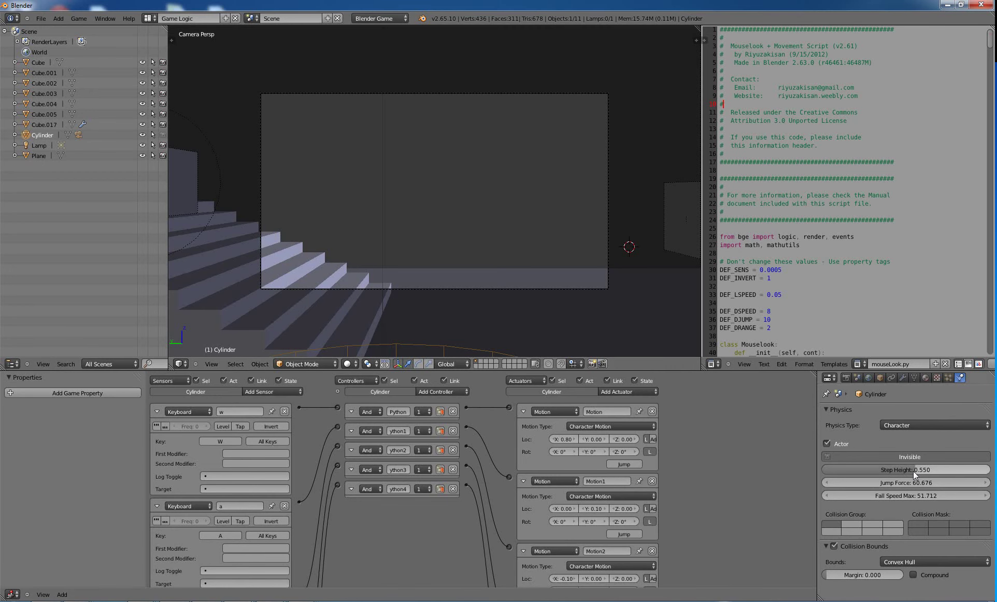
- Raise the cylinder's character Step Height to 0.812 and test it by walking onto the stairs in the game
drag(957, 474, 957, 474)
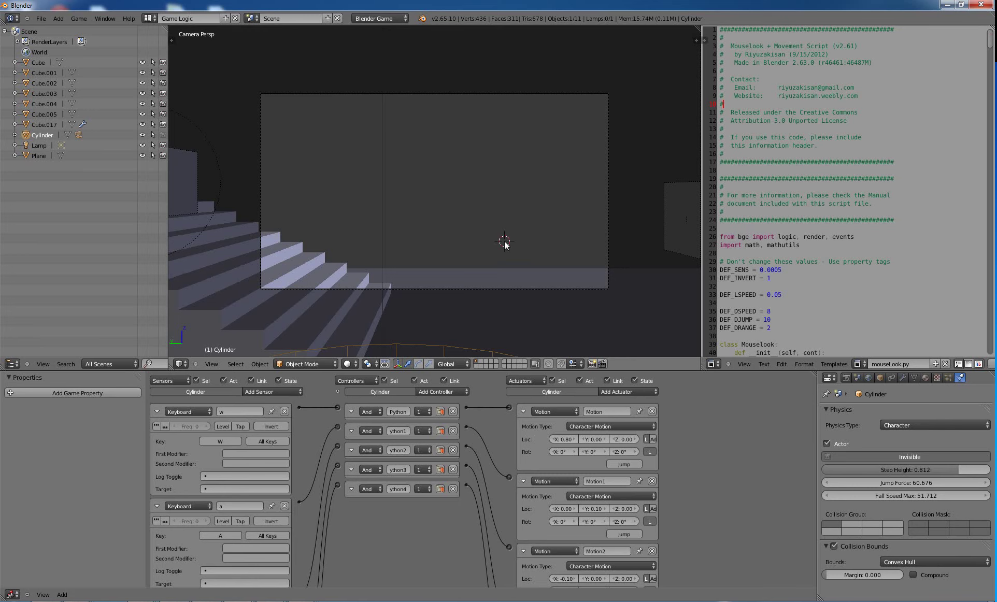
key(p)
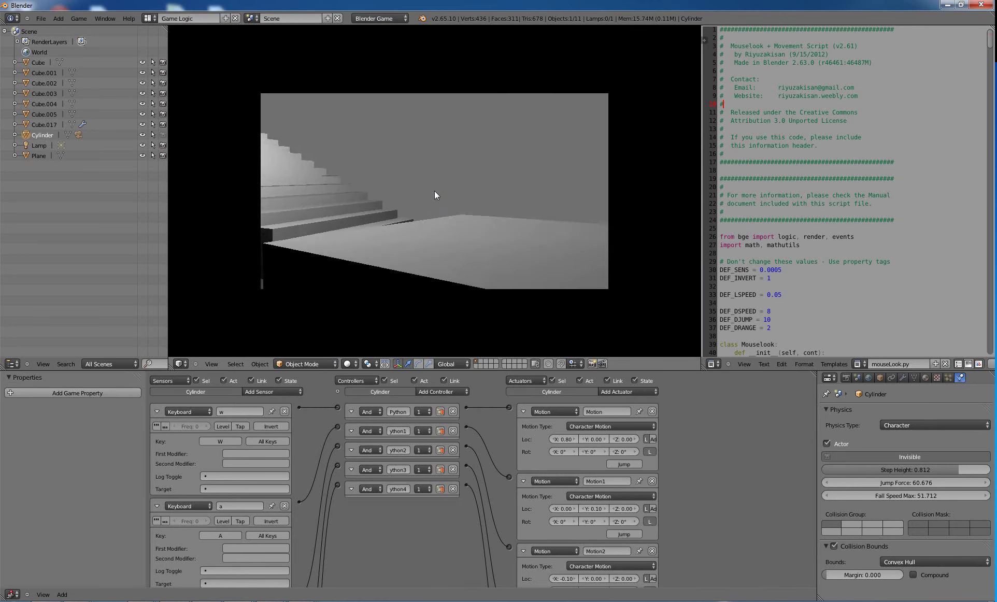
key(w)
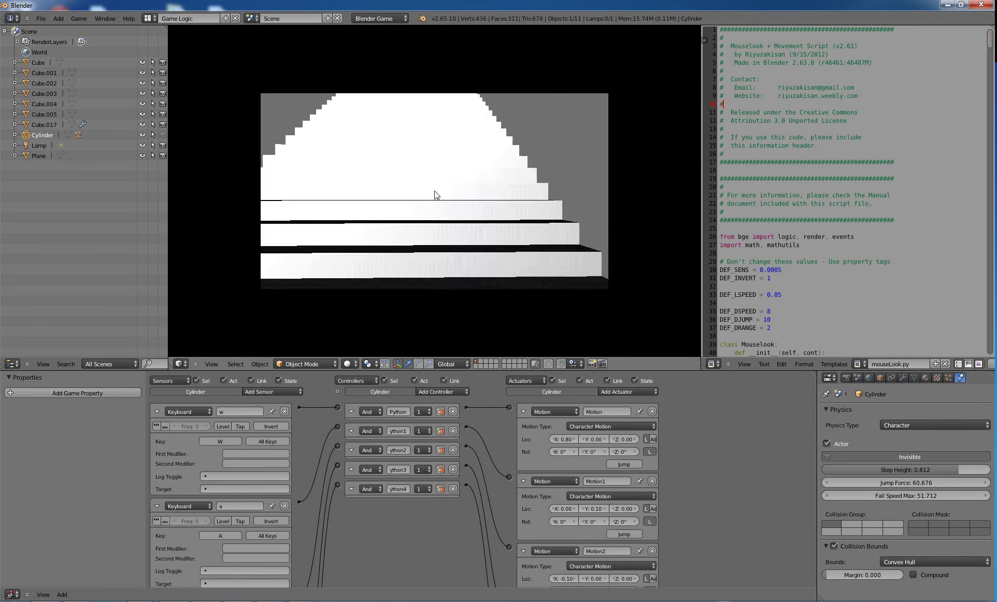
key(Escape)
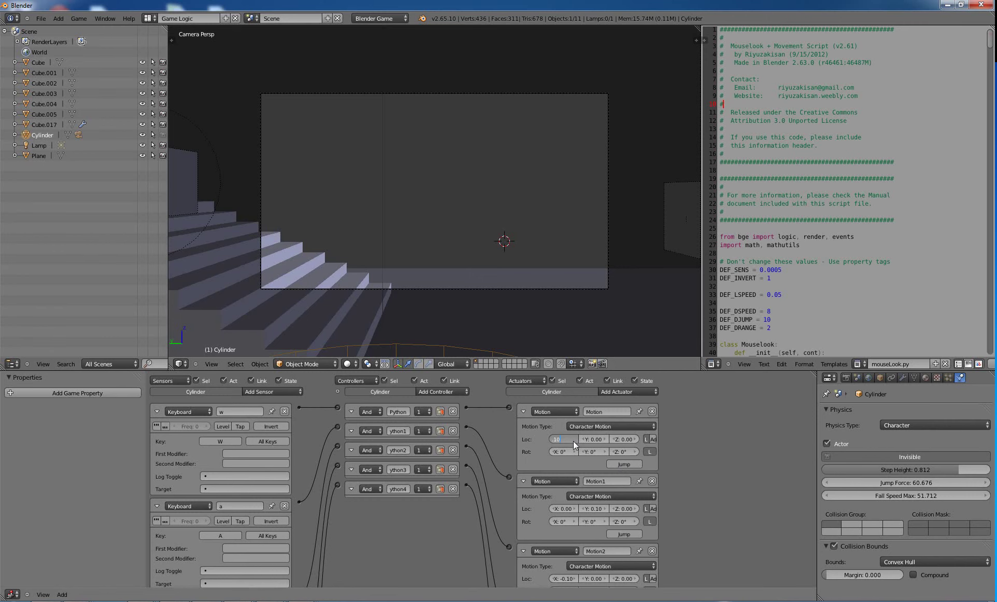
- Set the first Motion actuator's X location to 0.10 and play the game, walking up the staircase
key(Return)
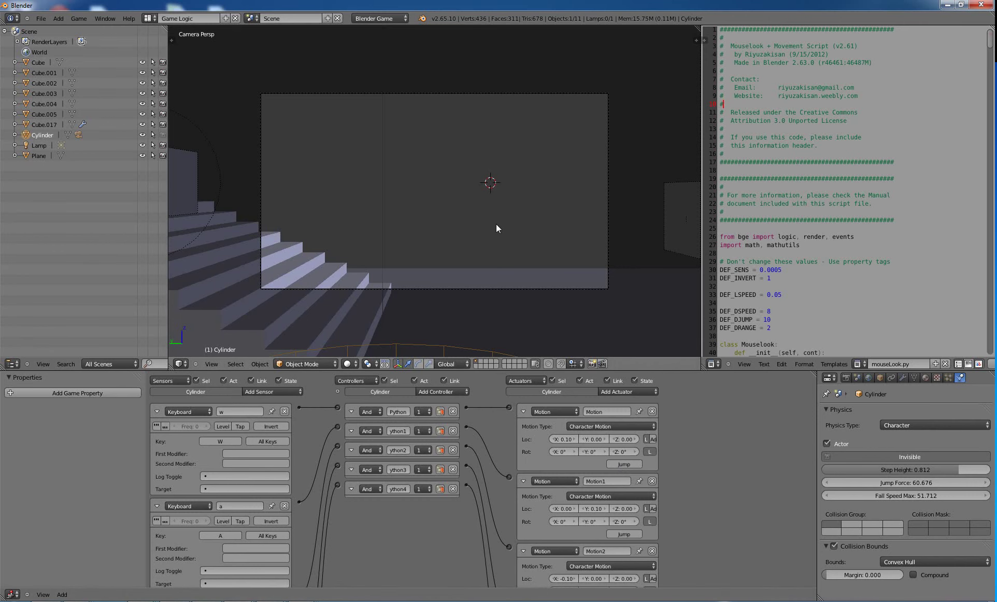
key(p)
key(w)
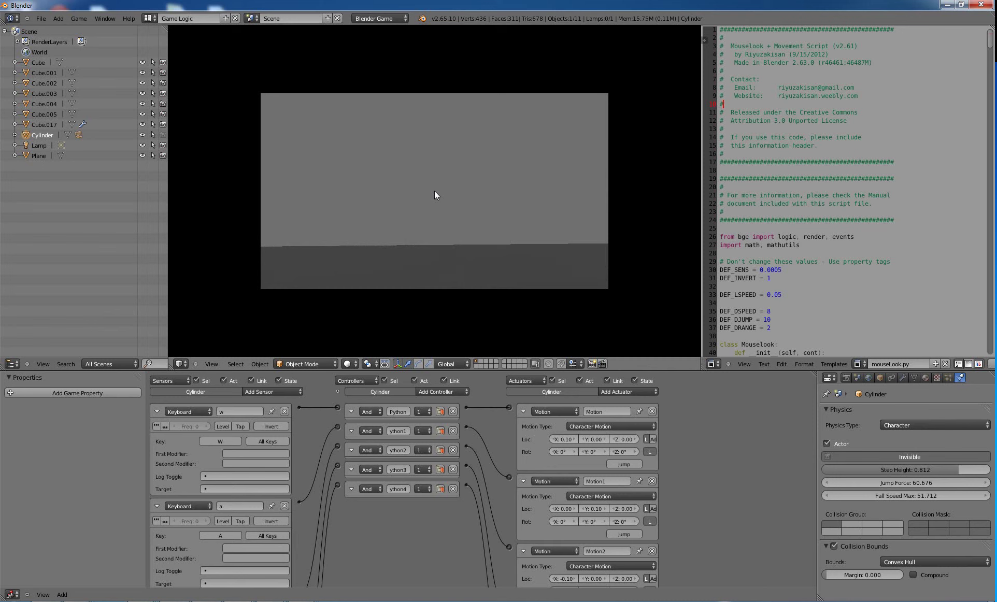
key(w)
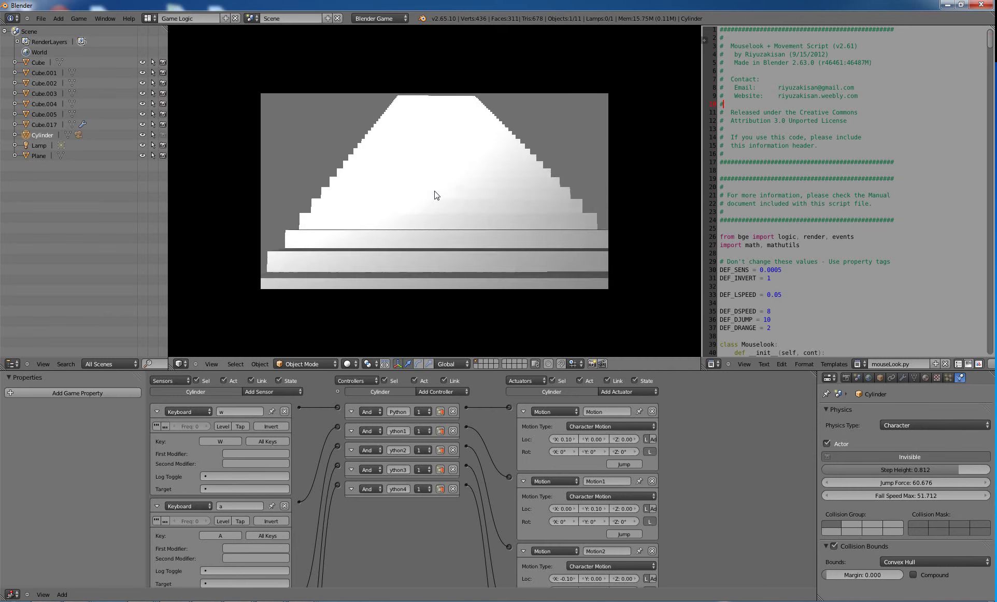
key(w)
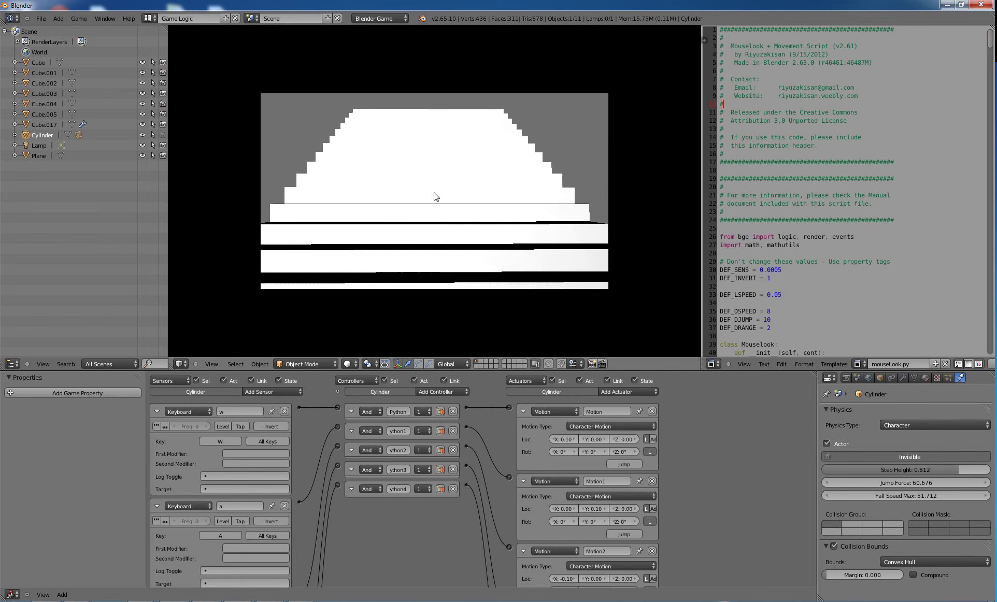
key(w)
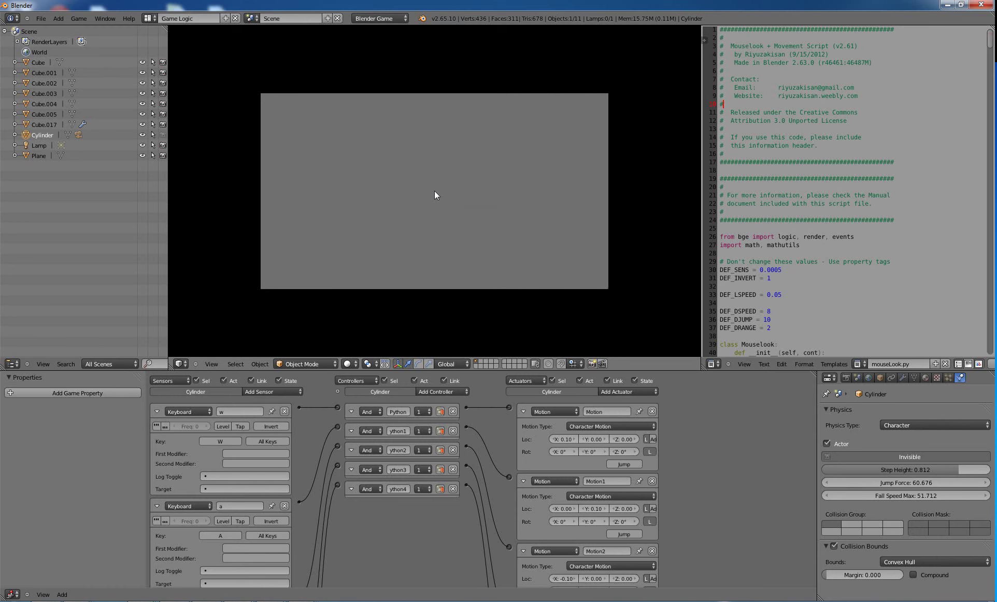
- Walk the character down the staircase from the top and across the floor towards the cubes
key(w)
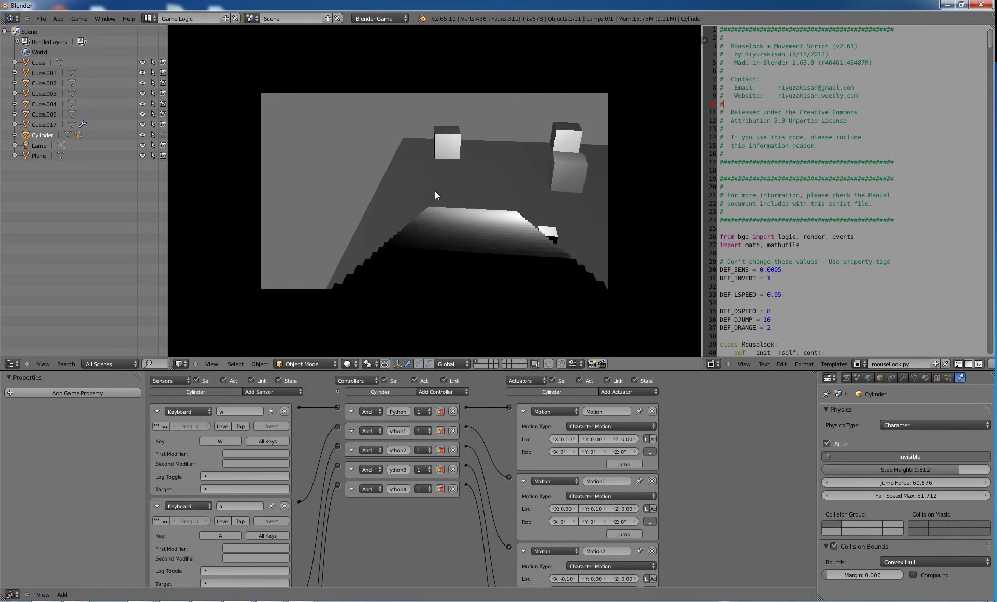
key(w)
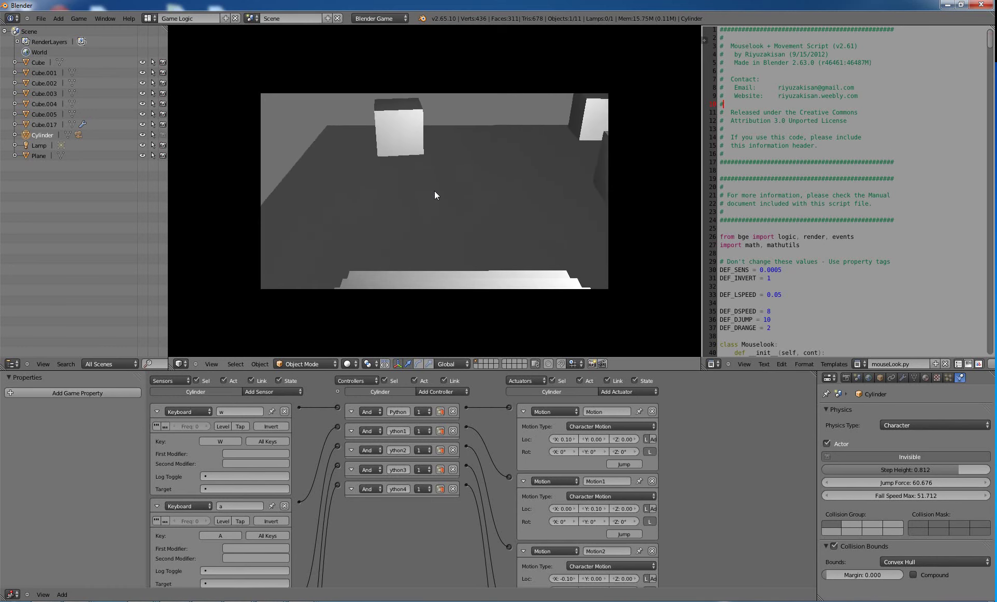
key(w)
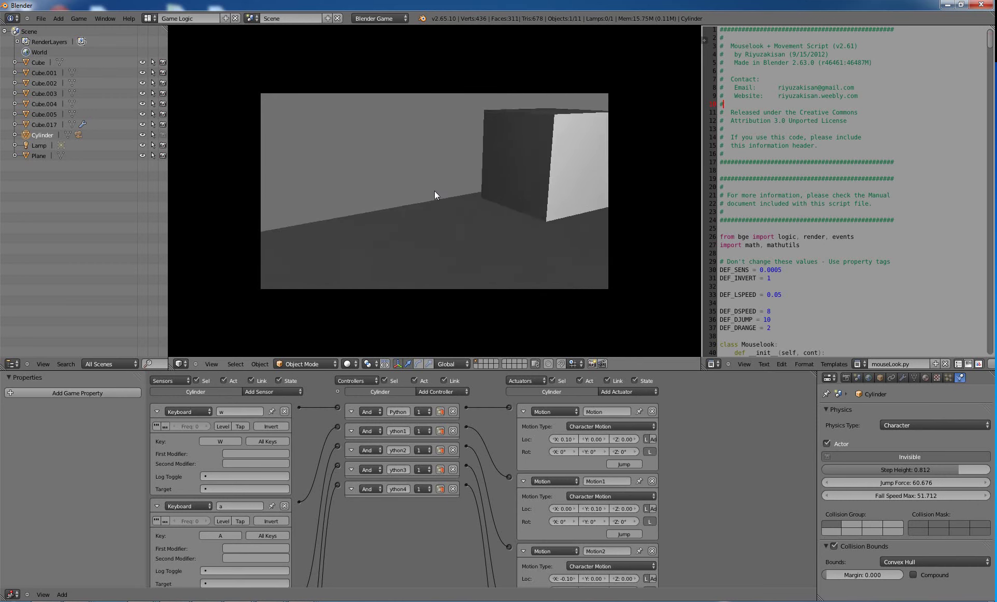
key(w)
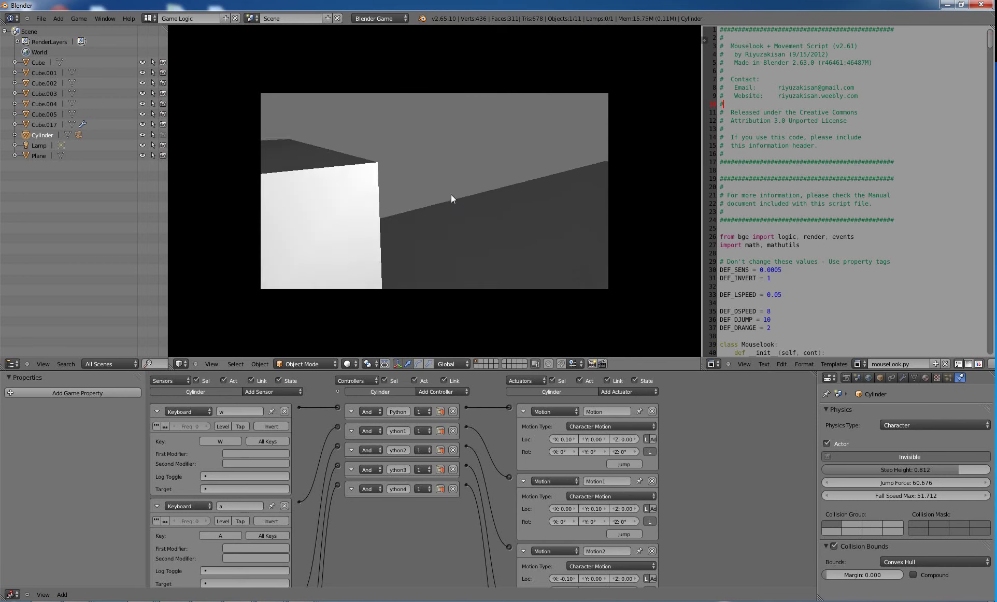
- Test two jumps around the cubes, strafing right on the first and moving forward into a cube on the second
key(space)
key(d)
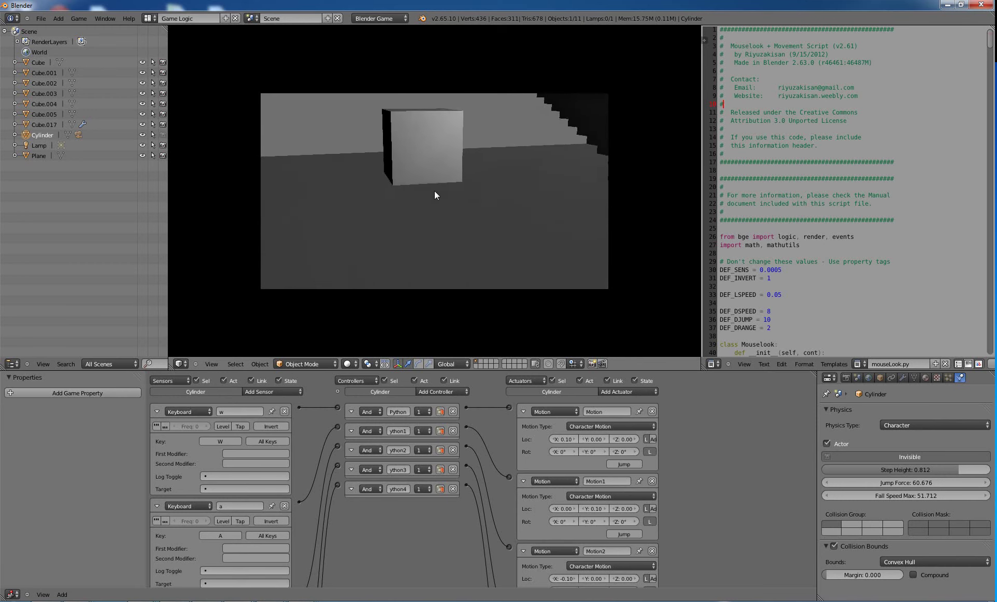
key(w)
key(space)
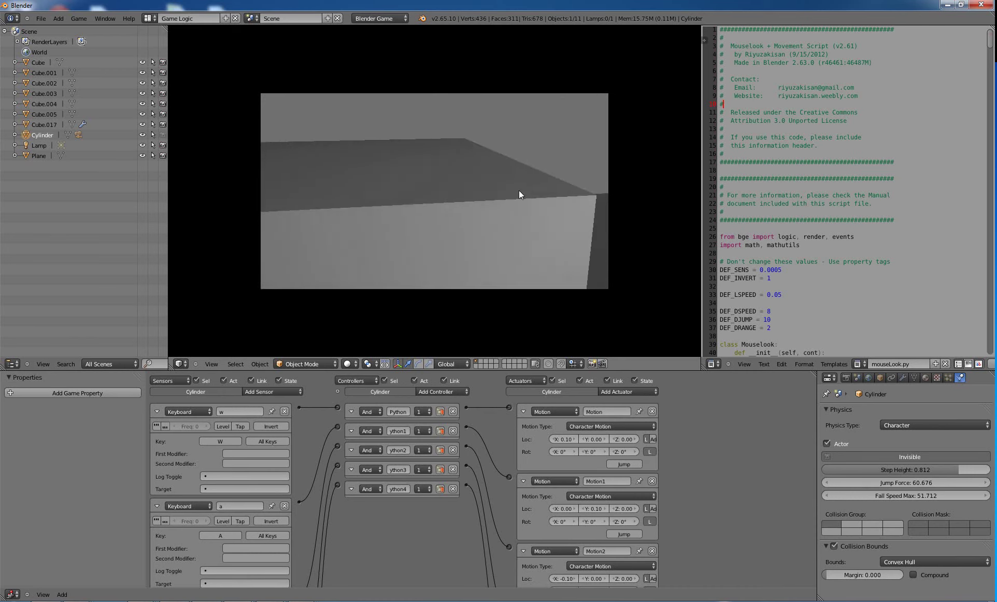
- Return to the staircase, walk the character up to the top, then turn around and walk back down to the floor
key(d)
key(w)
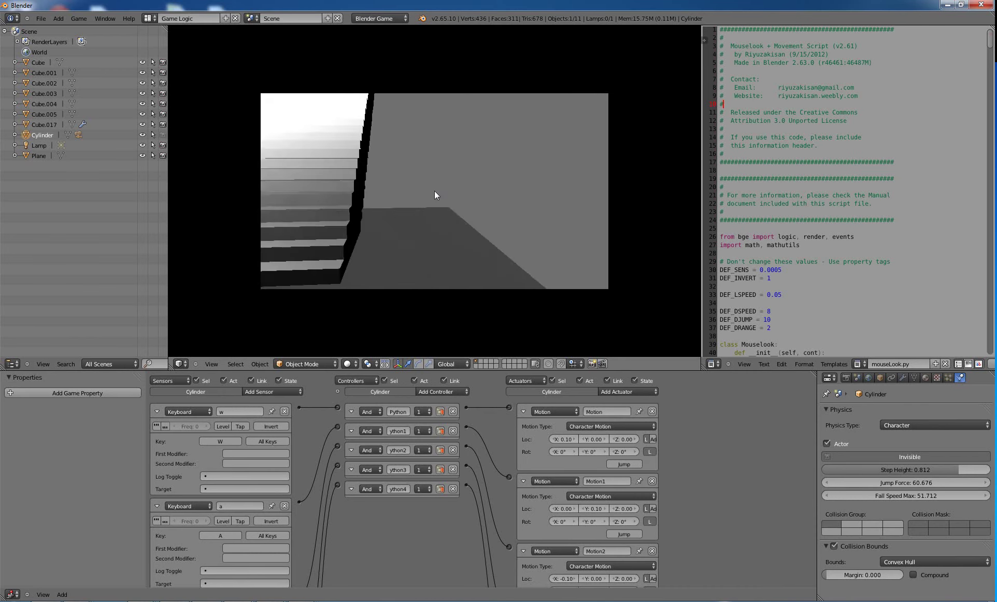
key(w)
key(w)
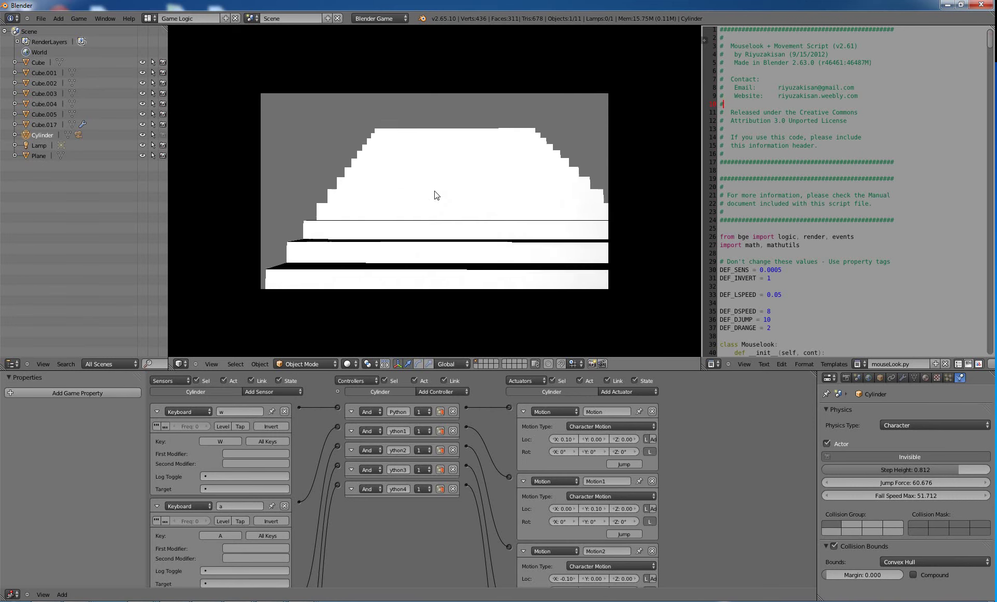
key(w)
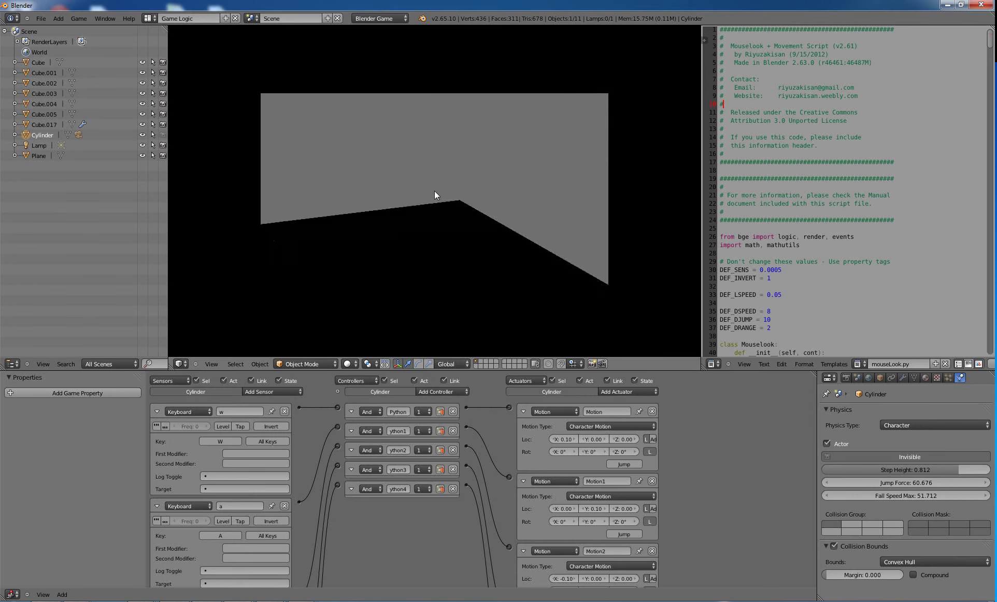
key(w)
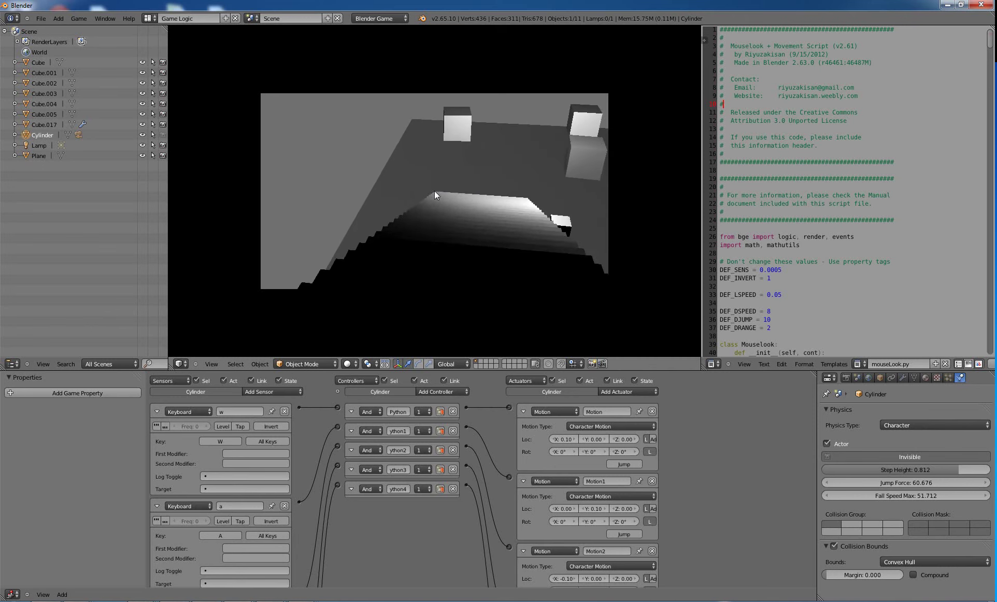
key(w)
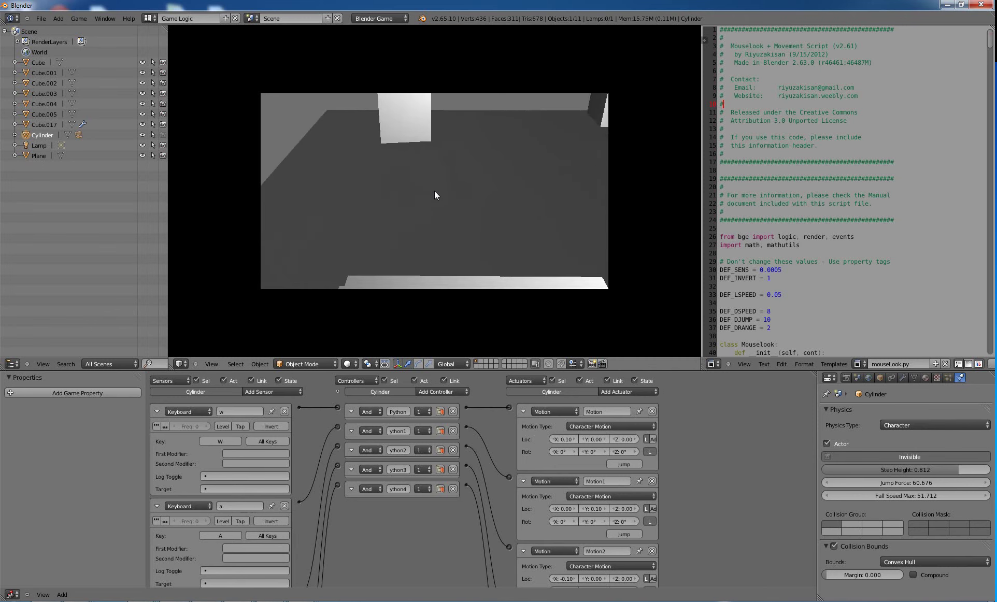